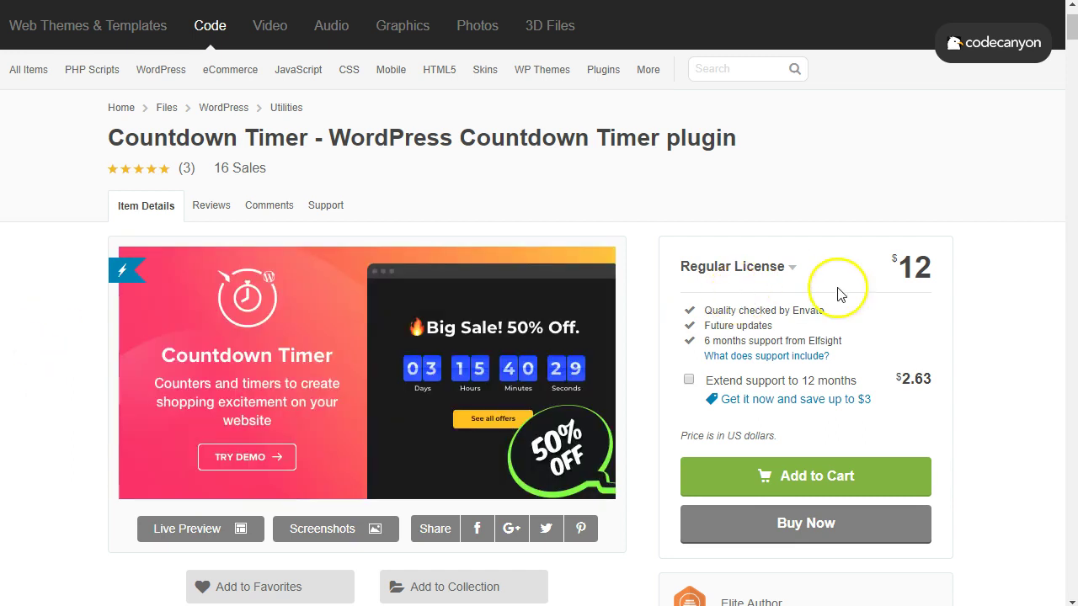
Examine the Countdown Timer plugin's product page, including its price, included support and Regular License details
{"action": "scroll", "coordinate": [34, 380], "scroll_direction": "down", "scroll_amount": 2}
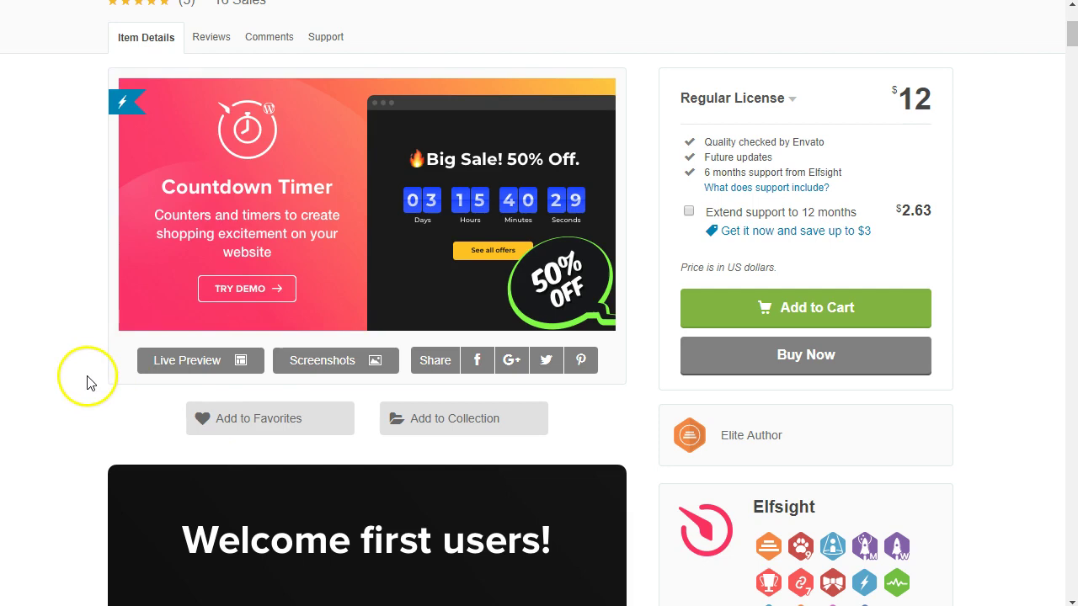
{"action": "scroll", "coordinate": [89, 381], "scroll_direction": "down", "scroll_amount": 1}
{"action": "scroll", "coordinate": [89, 381], "scroll_direction": "down", "scroll_amount": 4}
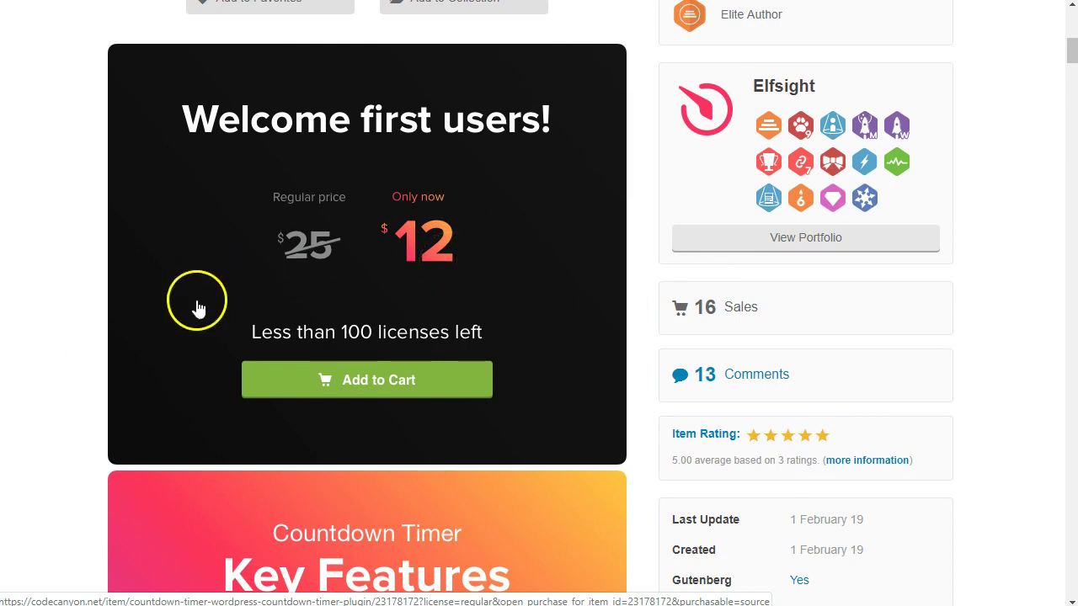
{"action": "scroll", "coordinate": [66, 387], "scroll_direction": "down", "scroll_amount": 2}
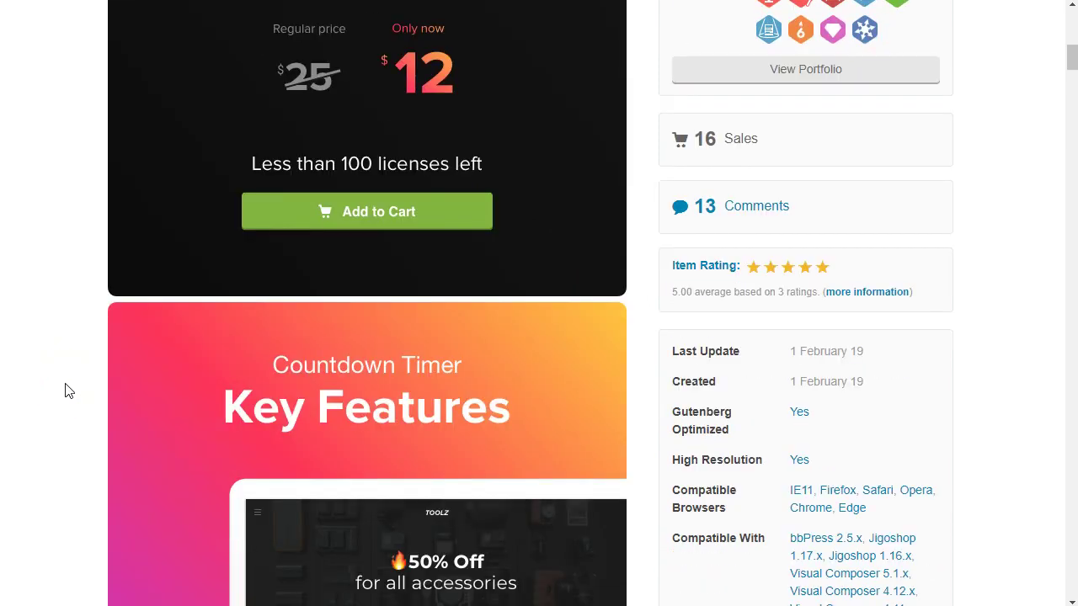
{"action": "scroll", "coordinate": [66, 391], "scroll_direction": "up", "scroll_amount": 6}
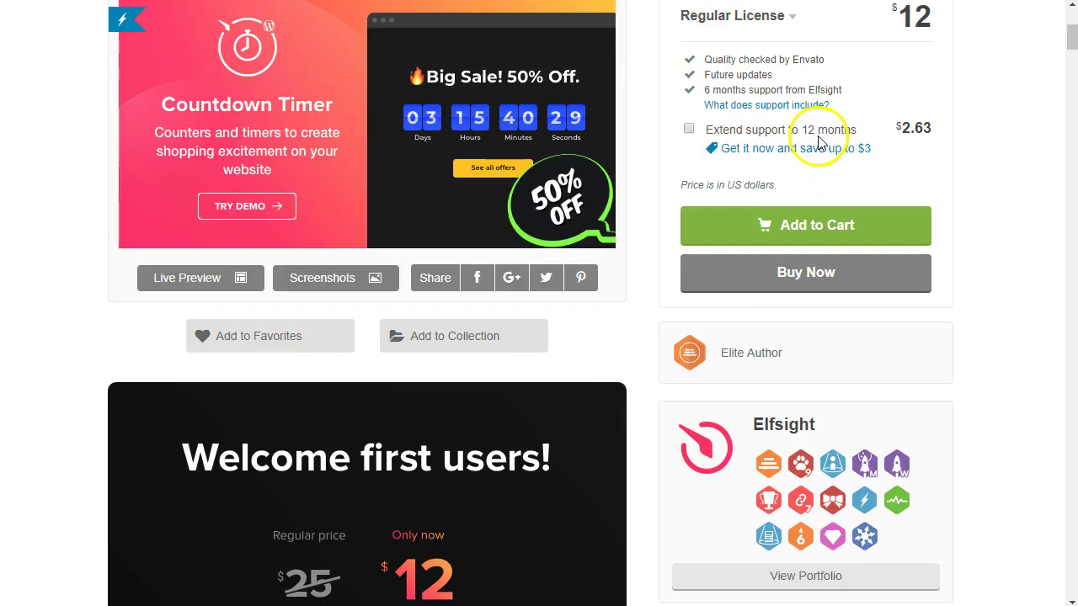
{"action": "scroll", "coordinate": [818, 144], "scroll_direction": "up", "scroll_amount": 1}
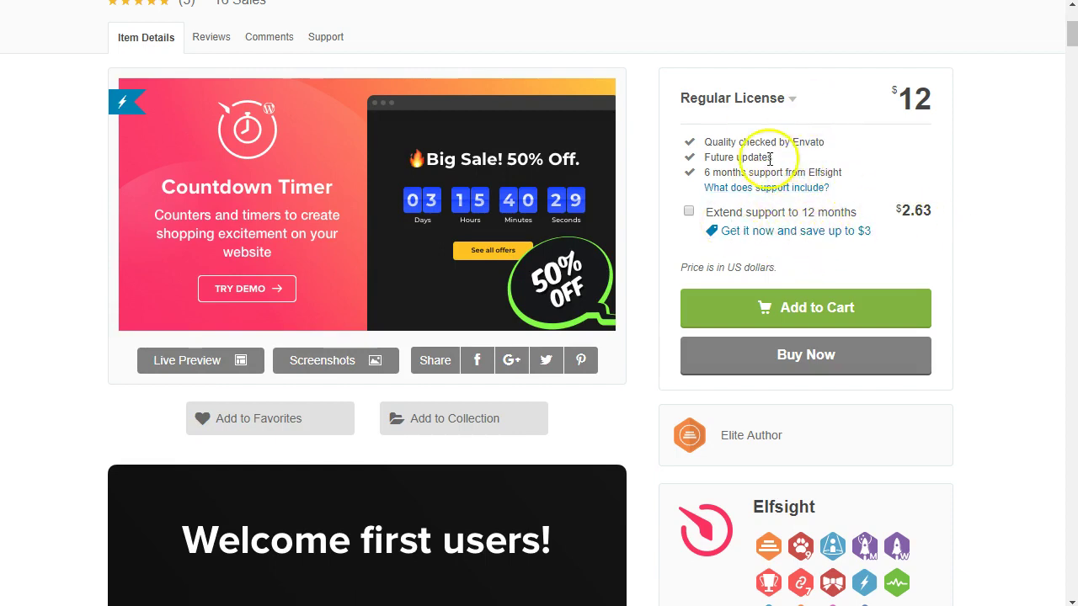
{"action": "left_click", "coordinate": [793, 101]}
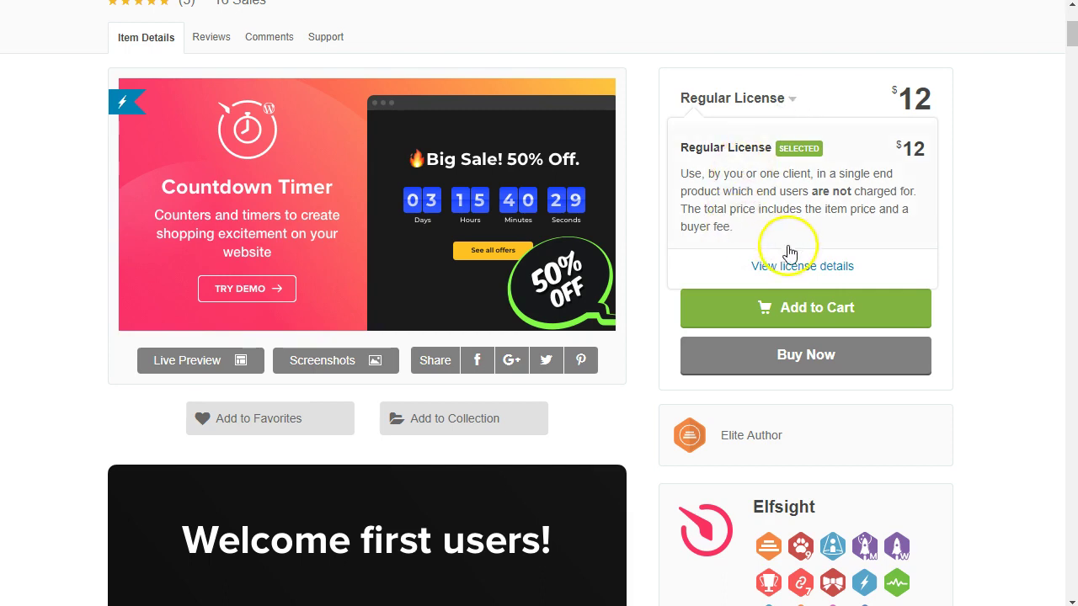
{"action": "left_click", "coordinate": [44, 291]}
Read the product page's sections on key features, holiday sale banners, timer customization and WordPress compatibility
{"action": "scroll", "coordinate": [46, 295], "scroll_direction": "down", "scroll_amount": 10}
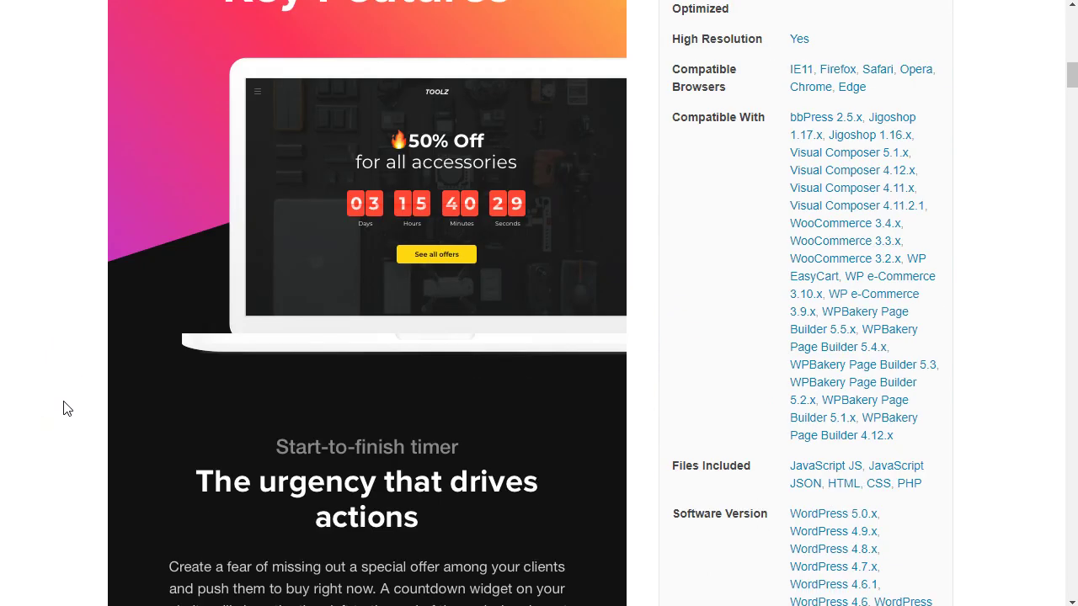
{"action": "scroll", "coordinate": [72, 416], "scroll_direction": "down", "scroll_amount": 15}
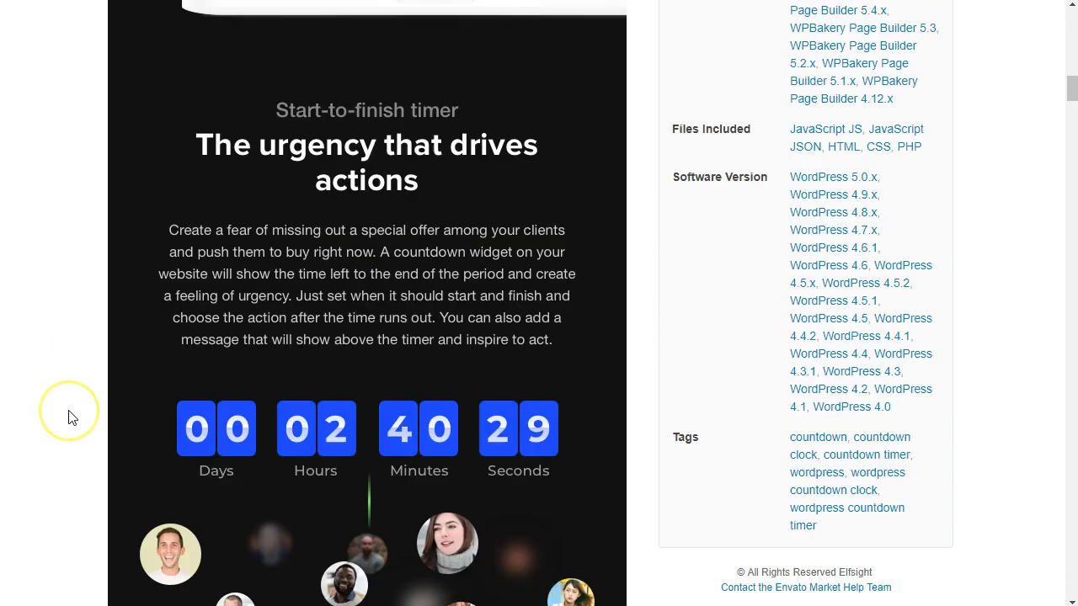
{"action": "scroll", "coordinate": [70, 418], "scroll_direction": "down", "scroll_amount": 12}
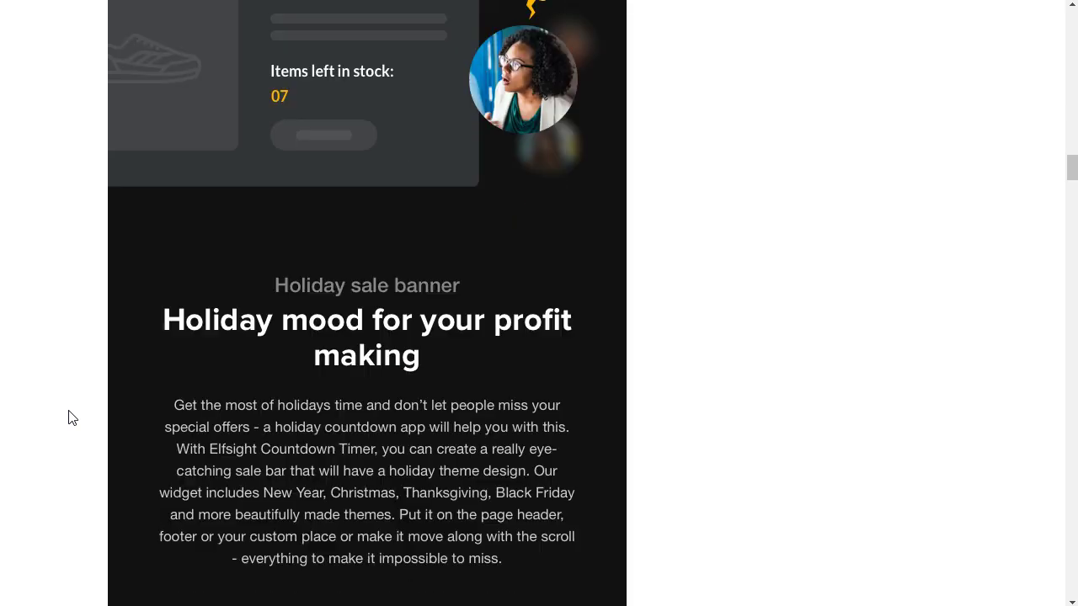
{"action": "left_click", "coordinate": [326, 287]}
{"action": "scroll", "coordinate": [331, 305], "scroll_direction": "down", "scroll_amount": 8}
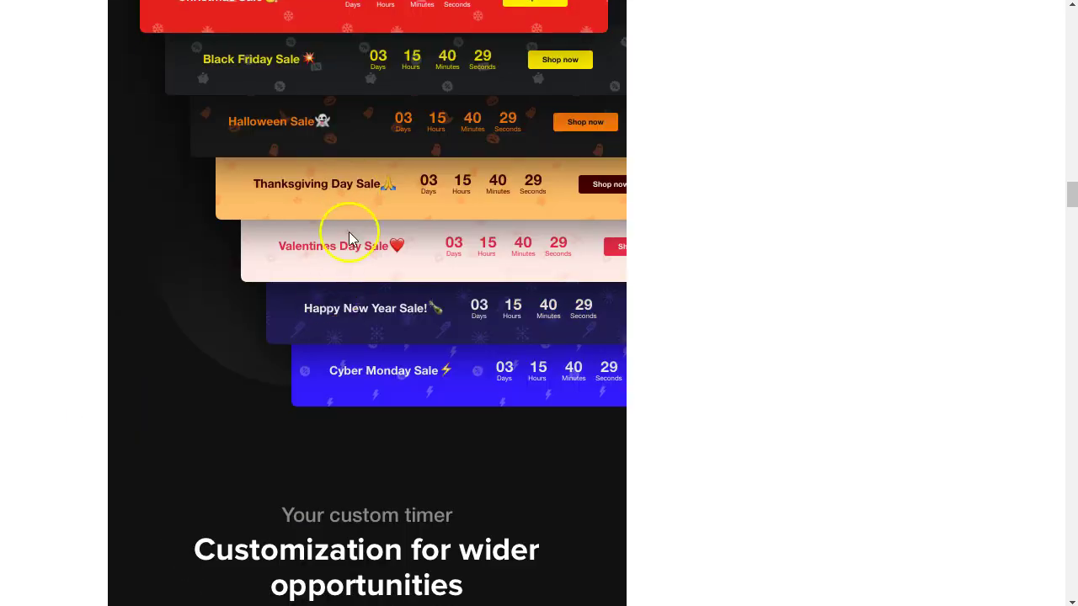
{"action": "scroll", "coordinate": [334, 202], "scroll_direction": "down", "scroll_amount": 9}
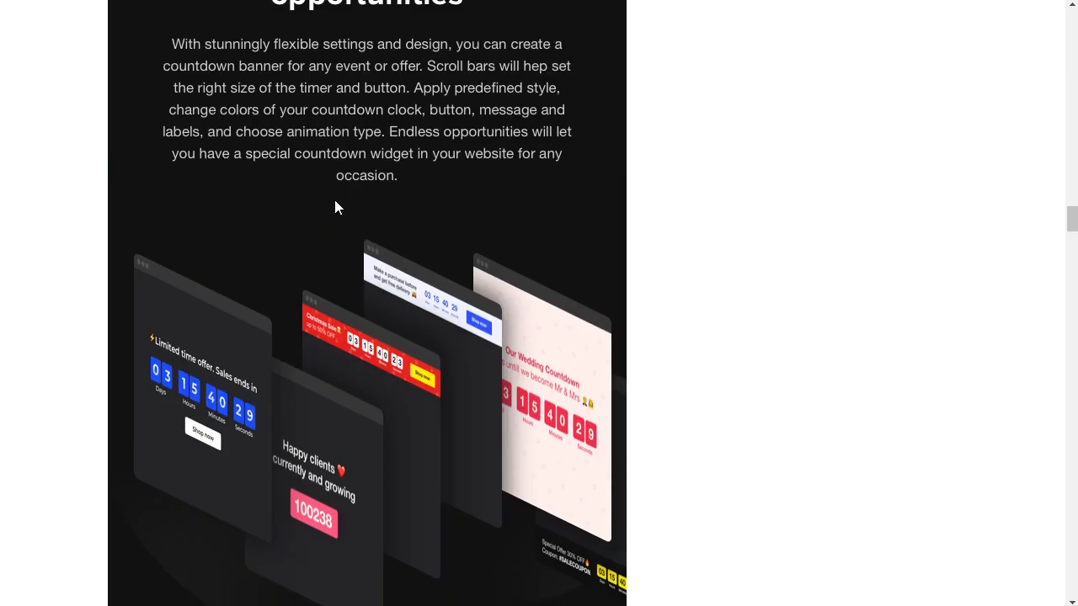
{"action": "scroll", "coordinate": [373, 254], "scroll_direction": "down", "scroll_amount": 5}
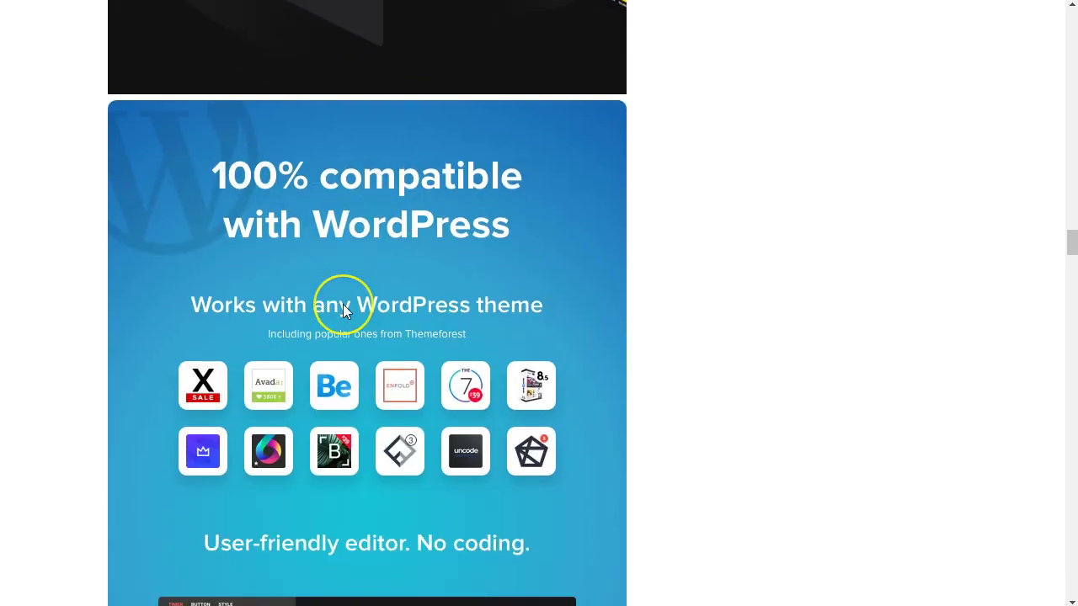
{"action": "scroll", "coordinate": [343, 308], "scroll_direction": "down", "scroll_amount": 7}
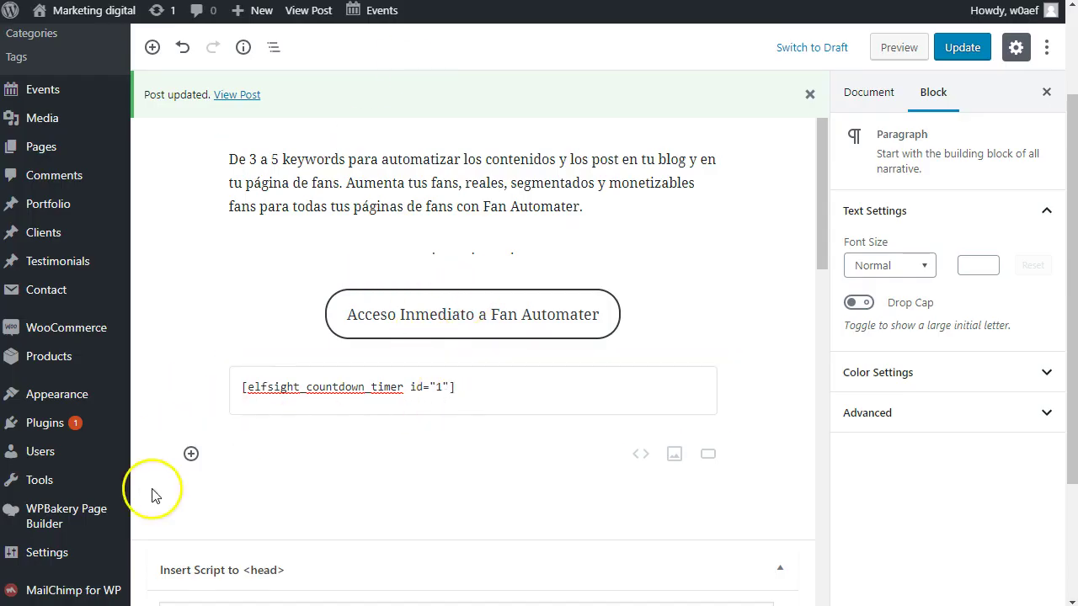
Switch to the WordPress post editor and open the Countdown Timer plugin's admin page in a new browser tab
{"action": "scroll", "coordinate": [57, 522], "scroll_direction": "down", "scroll_amount": 2}
{"action": "mouse_move", "coordinate": [71, 487]}
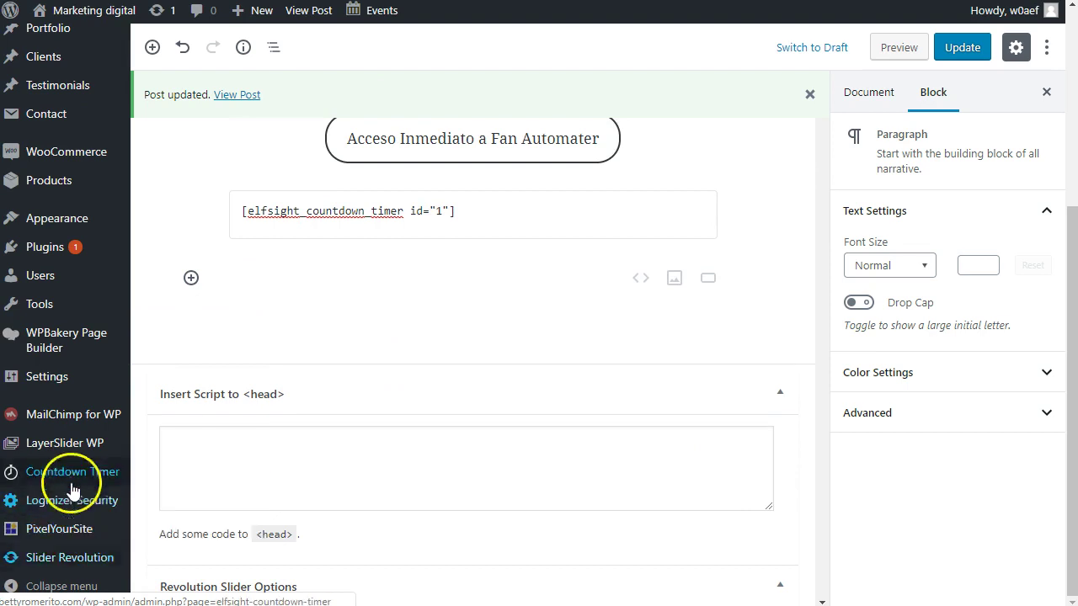
{"action": "right_click", "coordinate": [71, 473]}
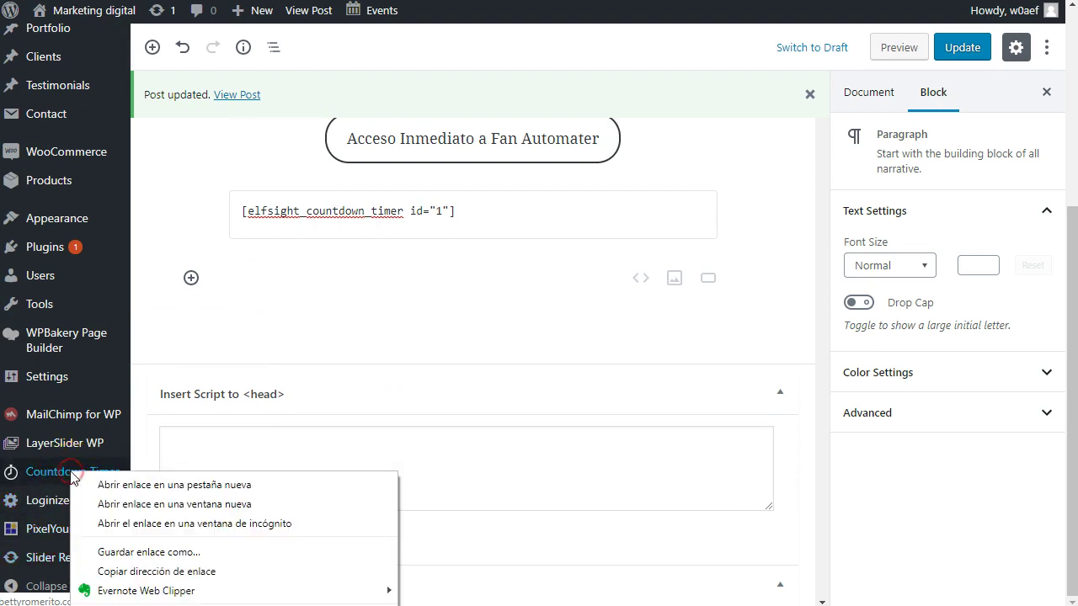
{"action": "left_click", "coordinate": [126, 486]}
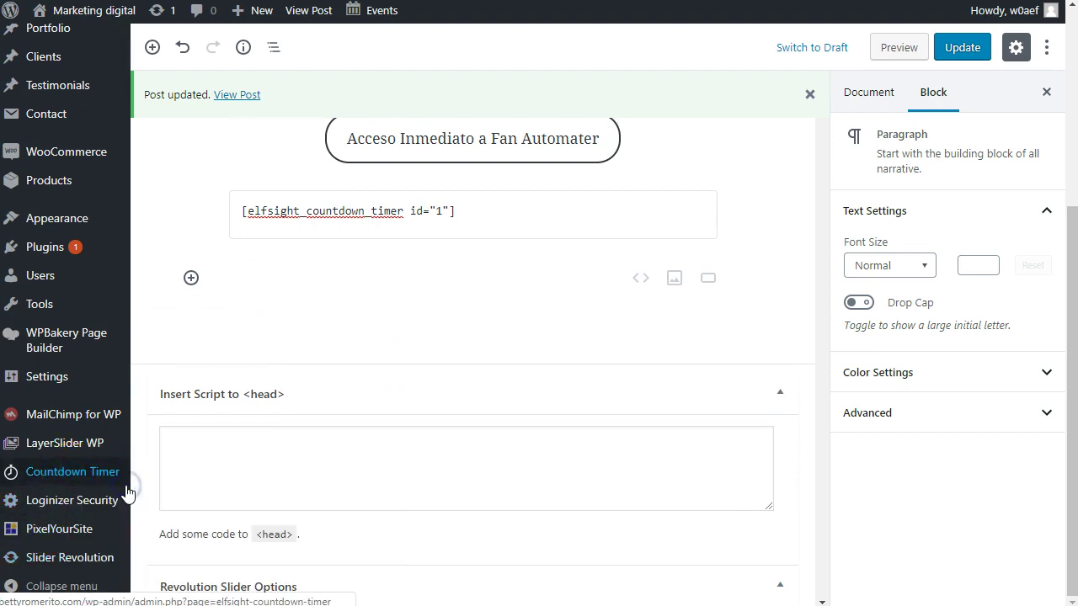
{"action": "left_click", "coordinate": [65, 473]}
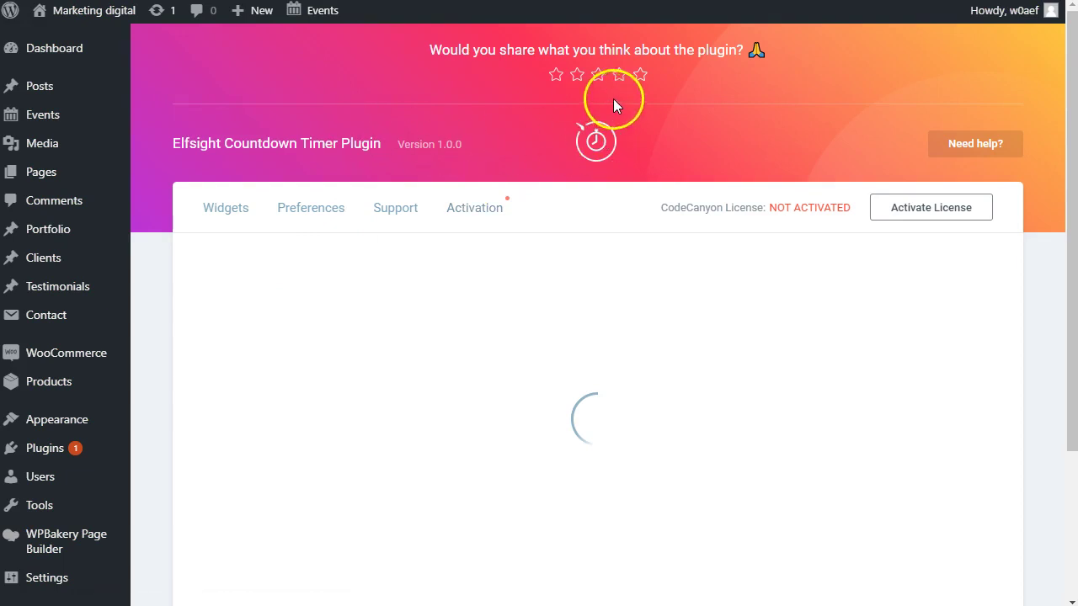
Review the plugin's preferences, from the script, custom CSS and JavaScript options to access role and automatic updates
{"action": "left_click", "coordinate": [311, 215]}
{"action": "scroll", "coordinate": [435, 265], "scroll_direction": "down", "scroll_amount": 3}
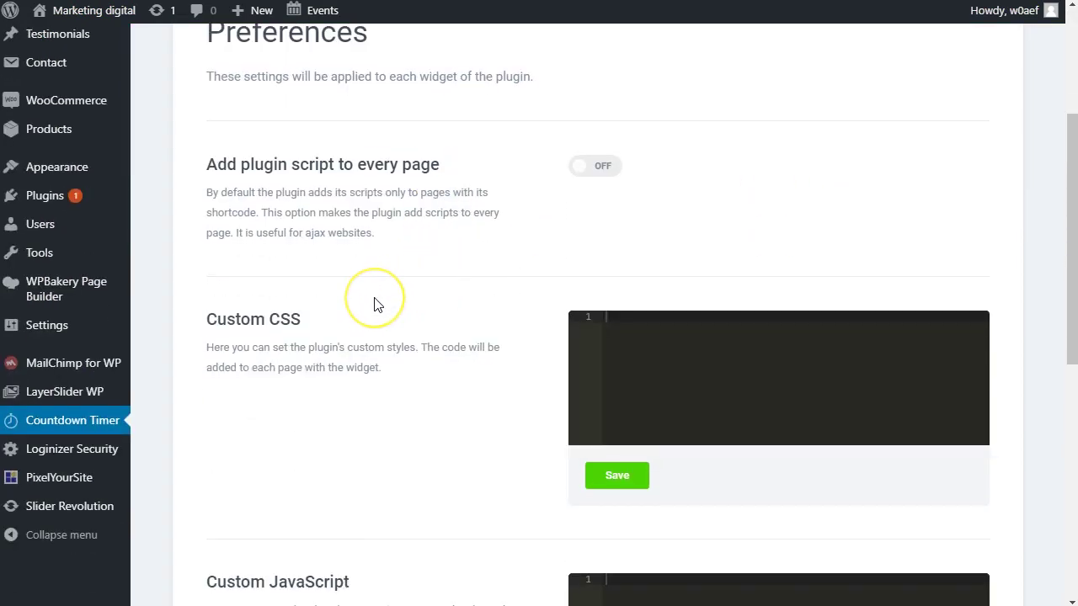
{"action": "scroll", "coordinate": [377, 304], "scroll_direction": "down", "scroll_amount": 7}
{"action": "scroll", "coordinate": [376, 304], "scroll_direction": "up", "scroll_amount": 1}
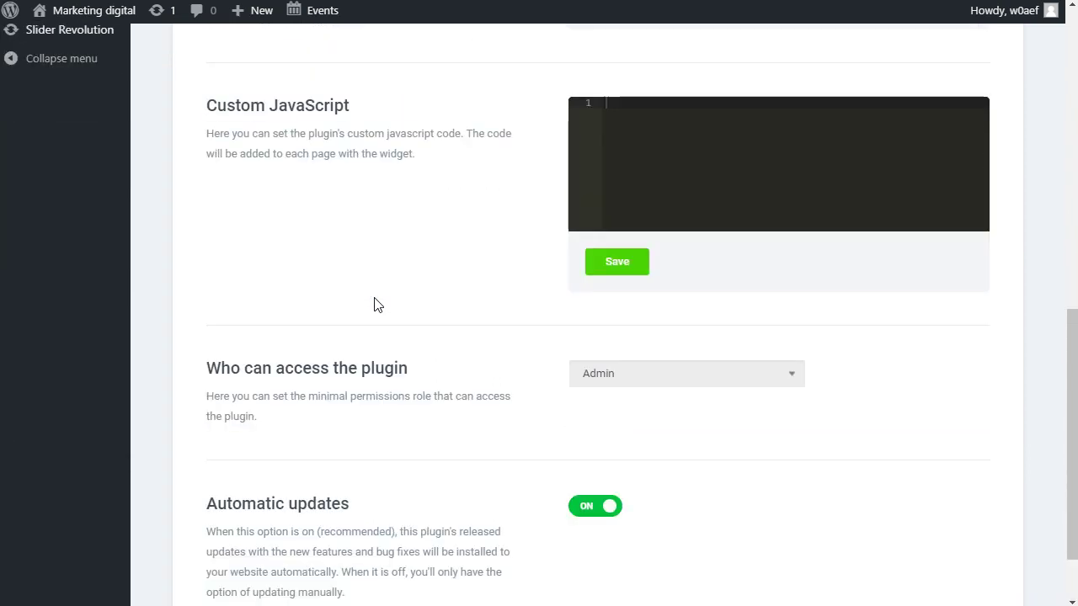
{"action": "scroll", "coordinate": [377, 304], "scroll_direction": "up", "scroll_amount": 10}
Show the plugin's widget list and examine the test-1 widget's shortcode and available actions
{"action": "left_click", "coordinate": [228, 152]}
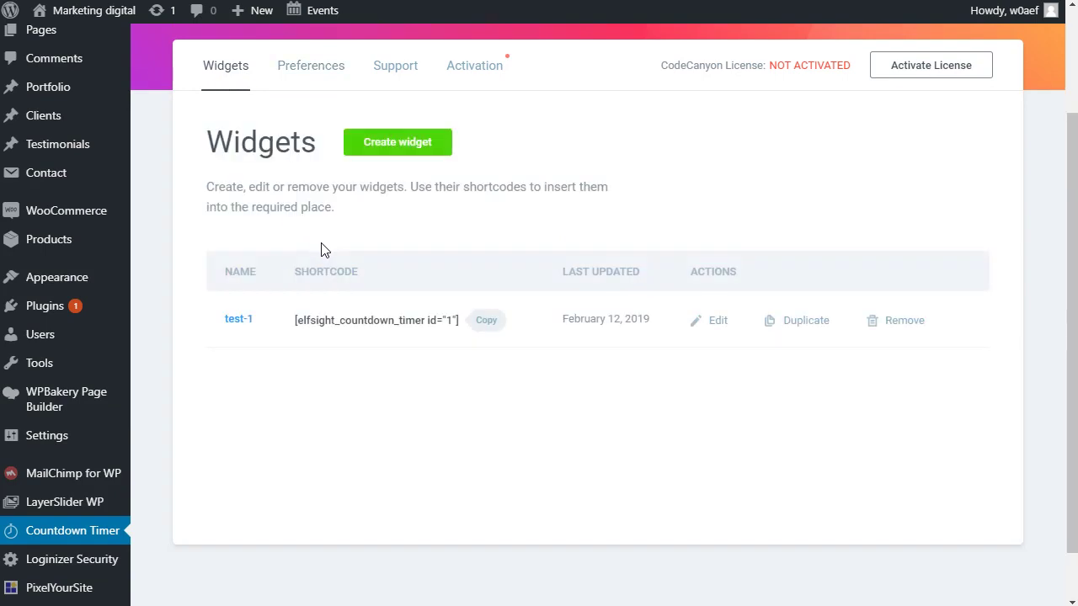
{"action": "scroll", "coordinate": [312, 248], "scroll_direction": "down", "scroll_amount": 1}
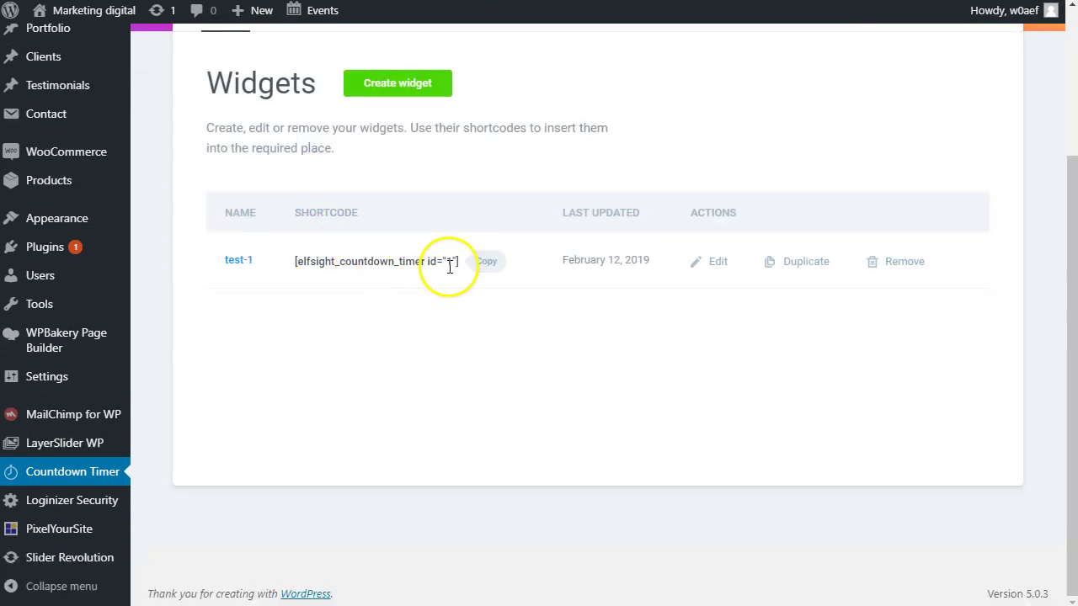
{"action": "scroll", "coordinate": [572, 306], "scroll_direction": "up", "scroll_amount": 1}
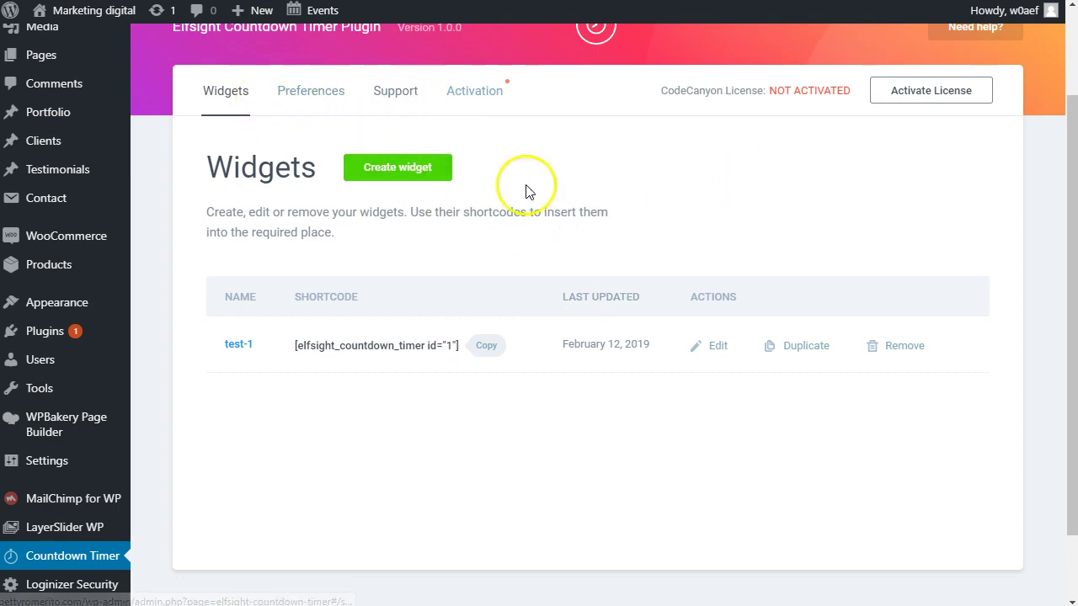
{"action": "scroll", "coordinate": [818, 209], "scroll_direction": "up", "scroll_amount": 2}
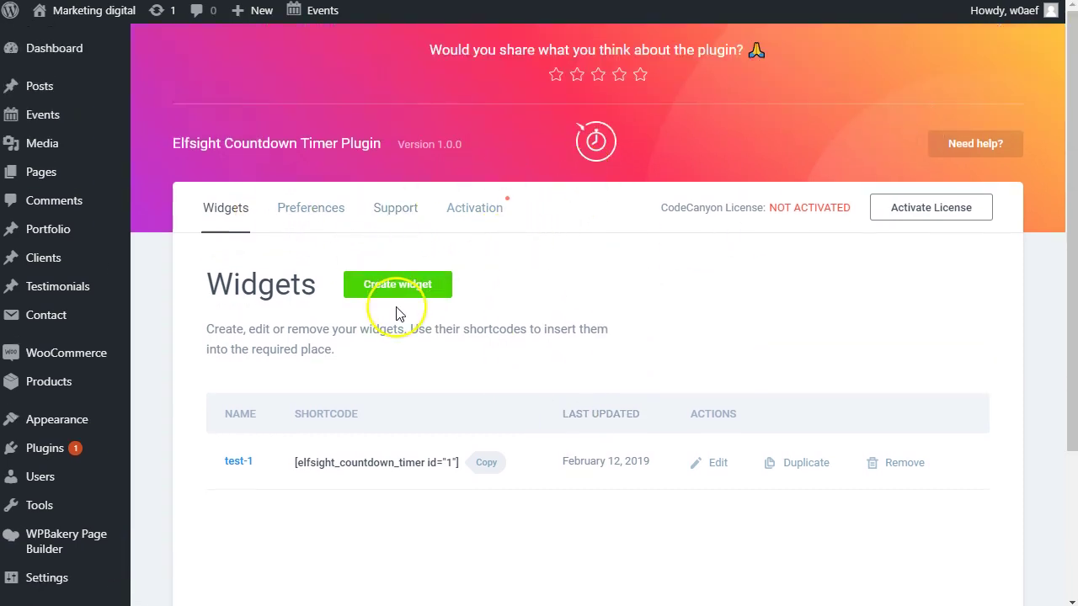
{"action": "scroll", "coordinate": [399, 314], "scroll_direction": "down", "scroll_amount": 3}
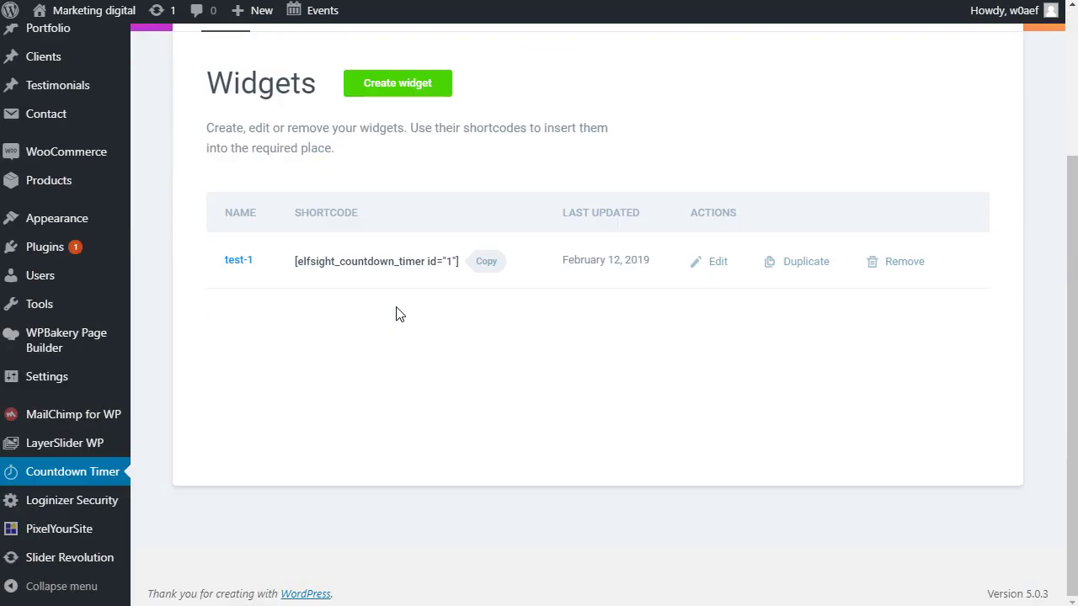
Create a new countdown widget and name it test-2
{"action": "left_click", "coordinate": [416, 88]}
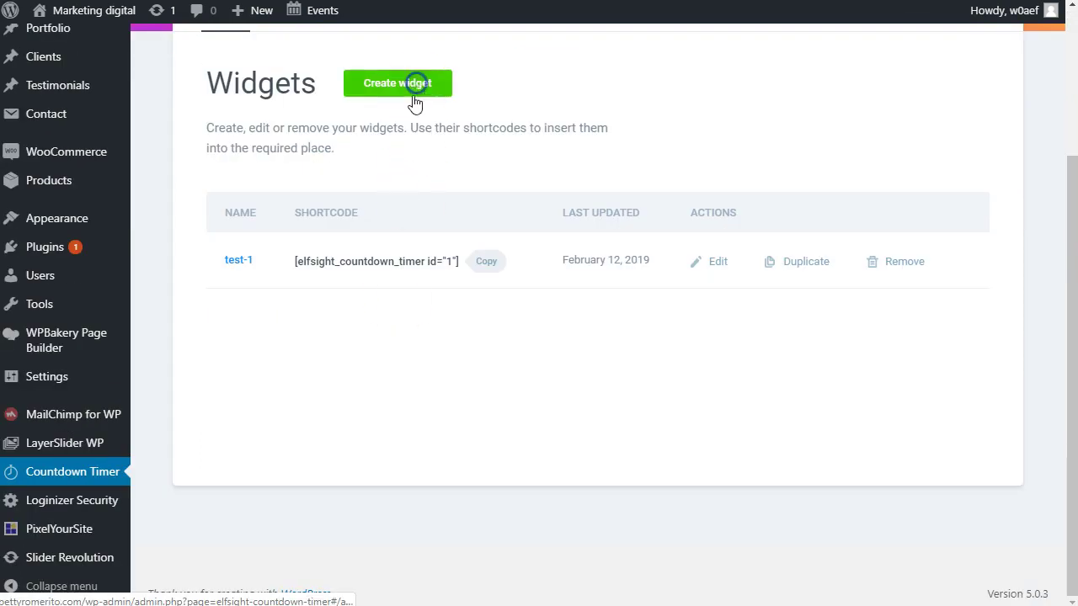
{"action": "left_click", "coordinate": [374, 304]}
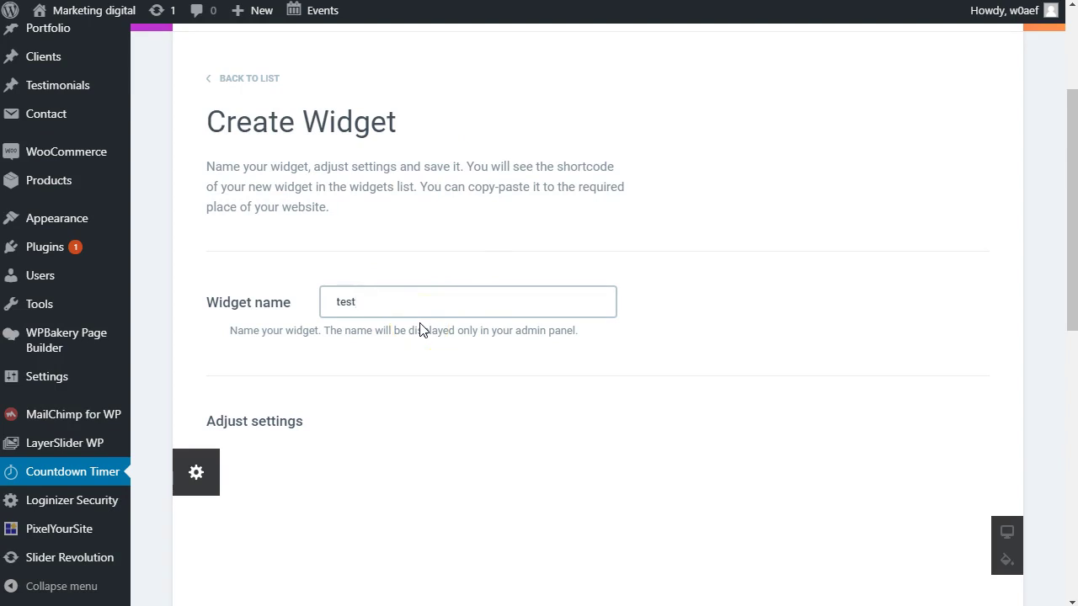
{"action": "scroll", "coordinate": [217, 289], "scroll_direction": "down", "scroll_amount": 3}
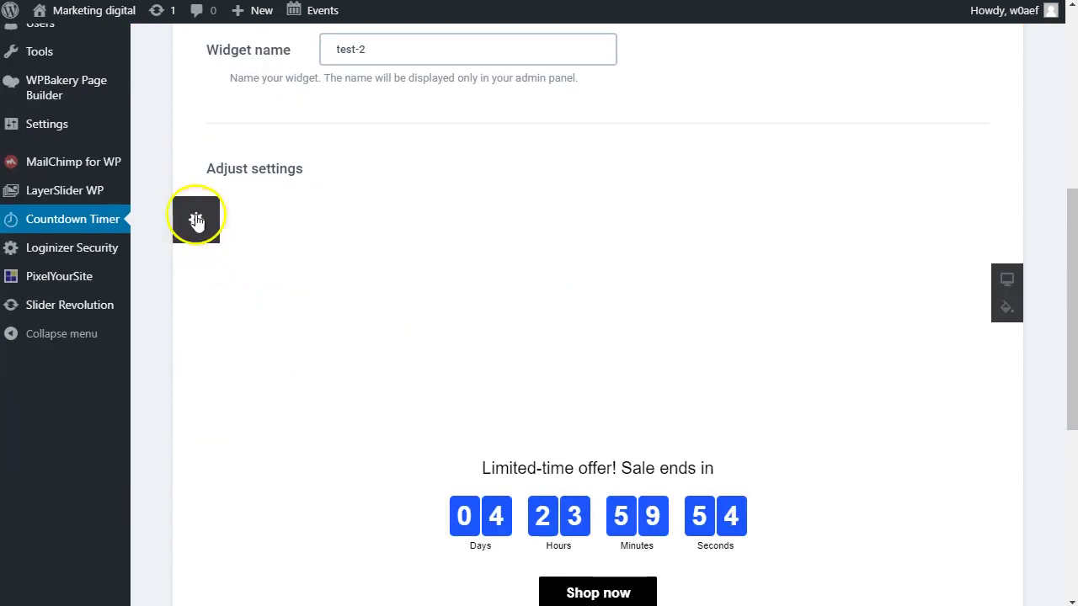
Check the background colour and device options available for the new widget's preview
{"action": "scroll", "coordinate": [774, 381], "scroll_direction": "down", "scroll_amount": 2}
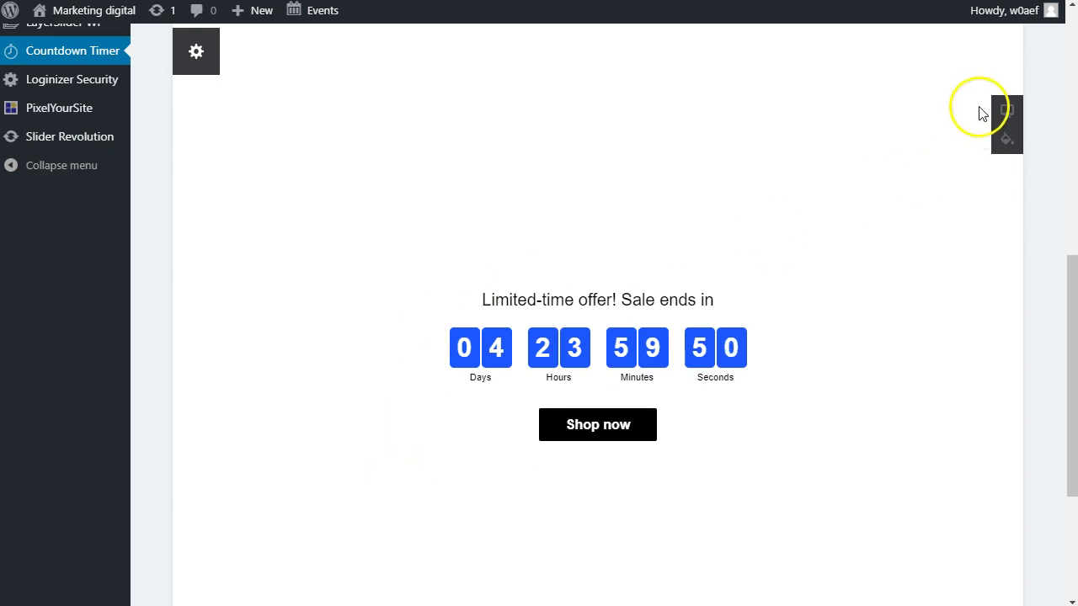
{"action": "left_click", "coordinate": [1004, 141]}
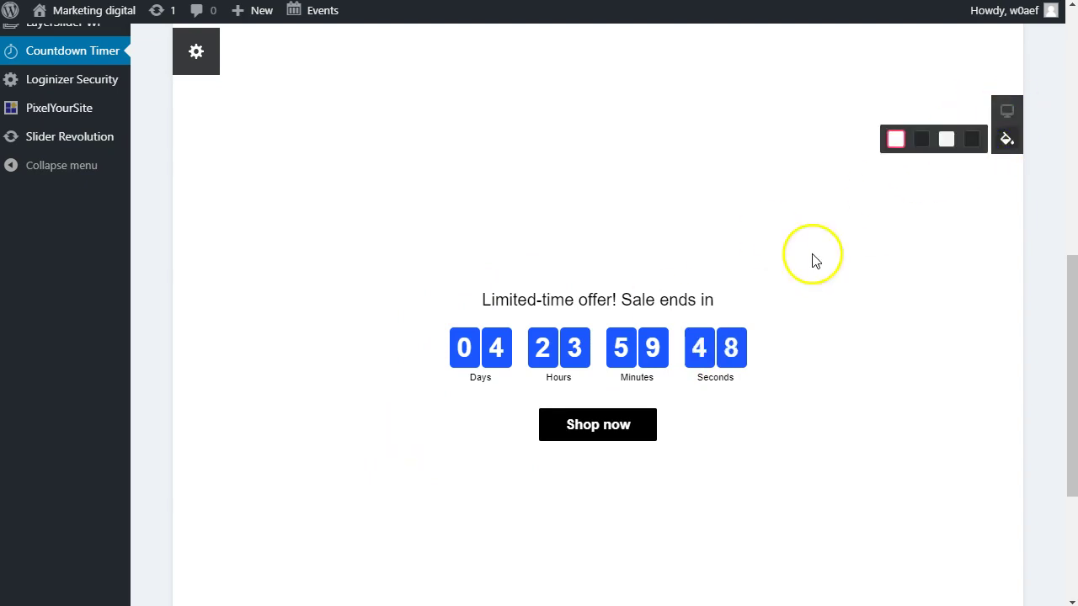
{"action": "left_click", "coordinate": [1008, 112]}
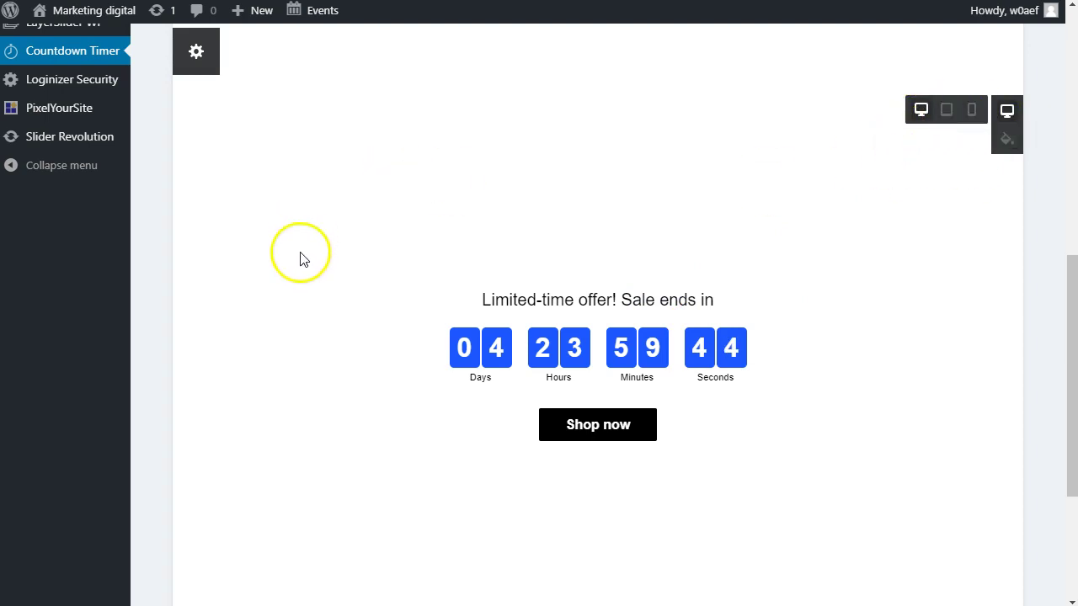
Open the widget's settings and review the timer's type, start and end times, position, message and further options
{"action": "left_click", "coordinate": [196, 51]}
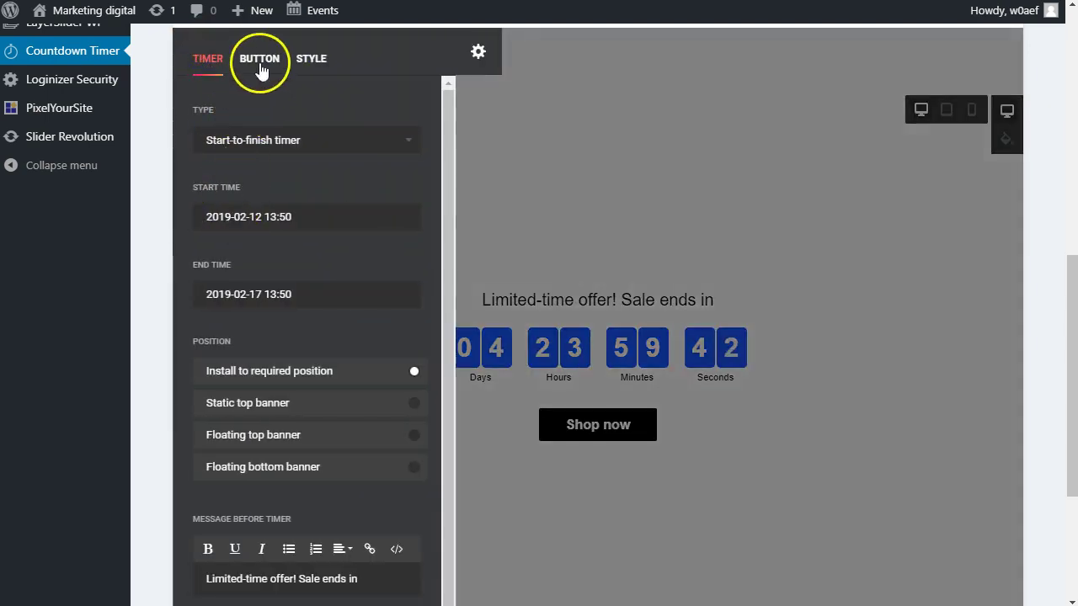
{"action": "scroll", "coordinate": [274, 376], "scroll_direction": "down", "scroll_amount": 1}
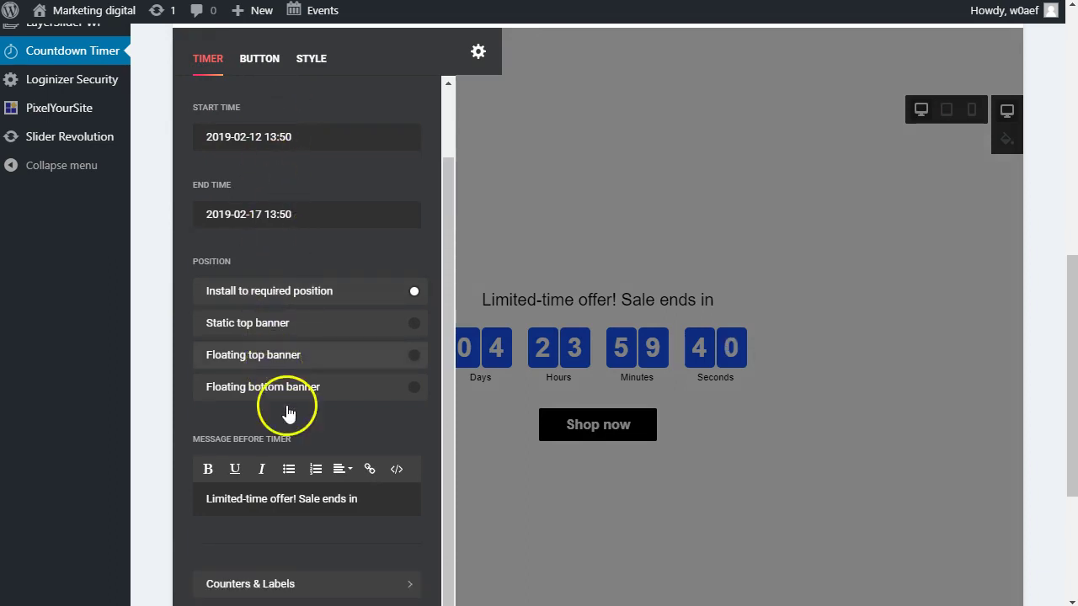
{"action": "scroll", "coordinate": [287, 446], "scroll_direction": "down", "scroll_amount": 3}
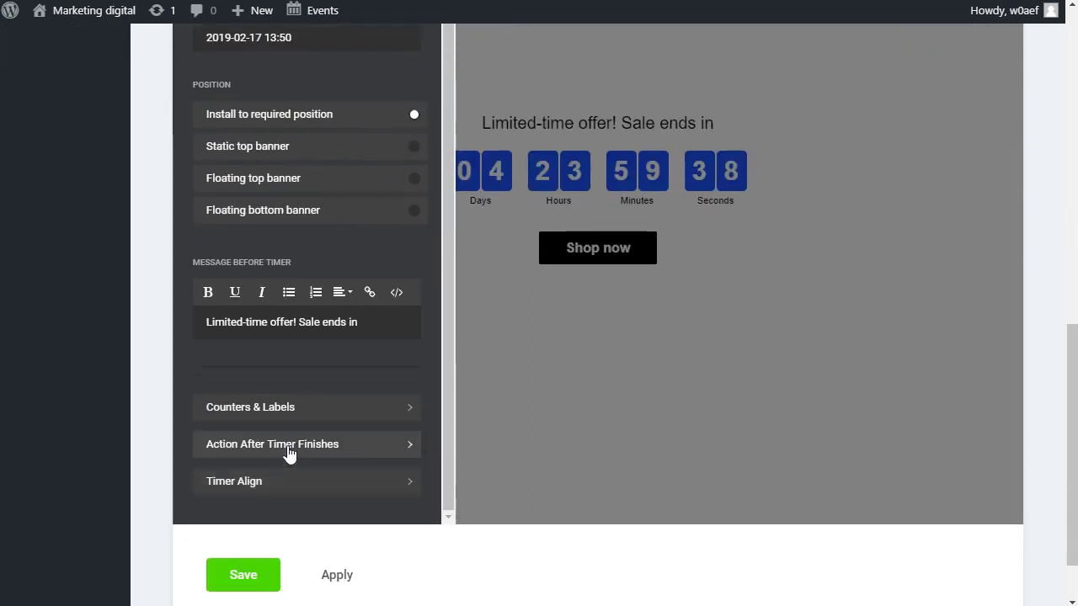
Switch to the Fan Automater post that contains the Elfsight countdown shortcode and open its preview
{"action": "scroll", "coordinate": [412, 362], "scroll_direction": "up", "scroll_amount": 6}
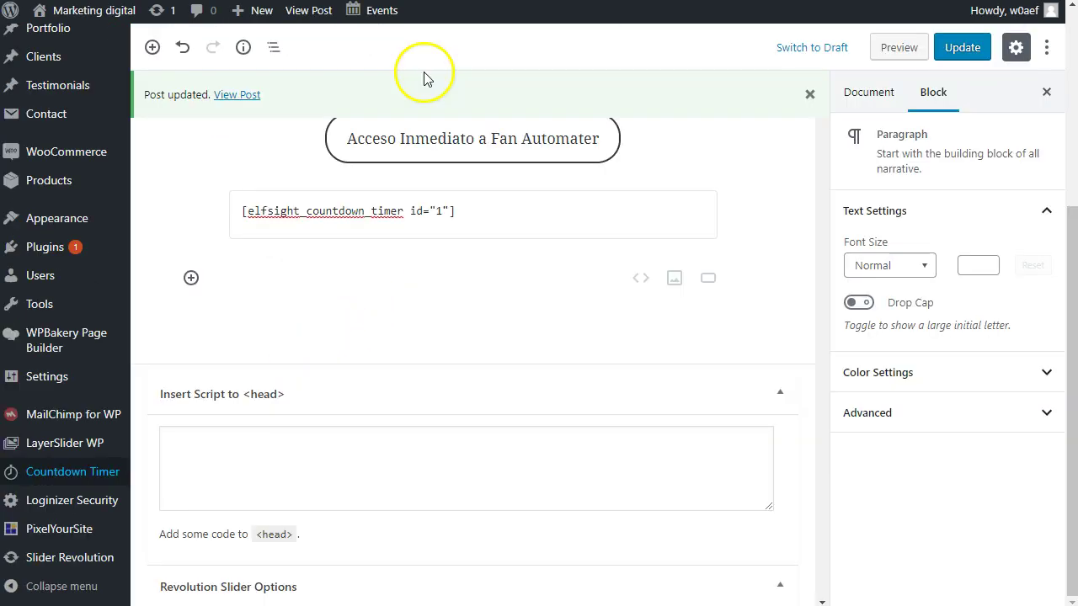
{"action": "scroll", "coordinate": [392, 234], "scroll_direction": "up", "scroll_amount": 7}
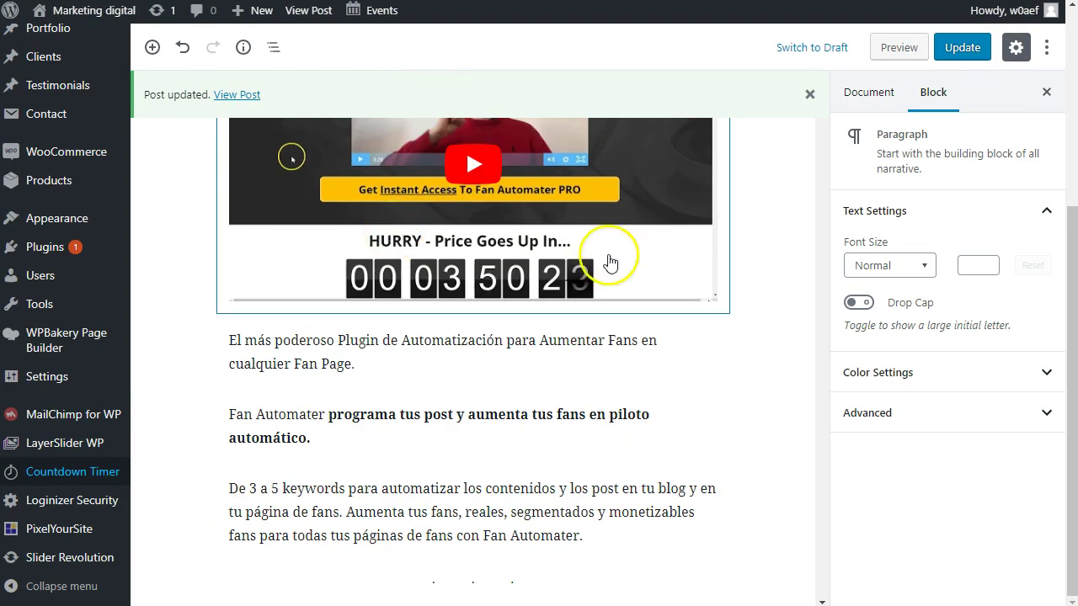
{"action": "left_click", "coordinate": [894, 49]}
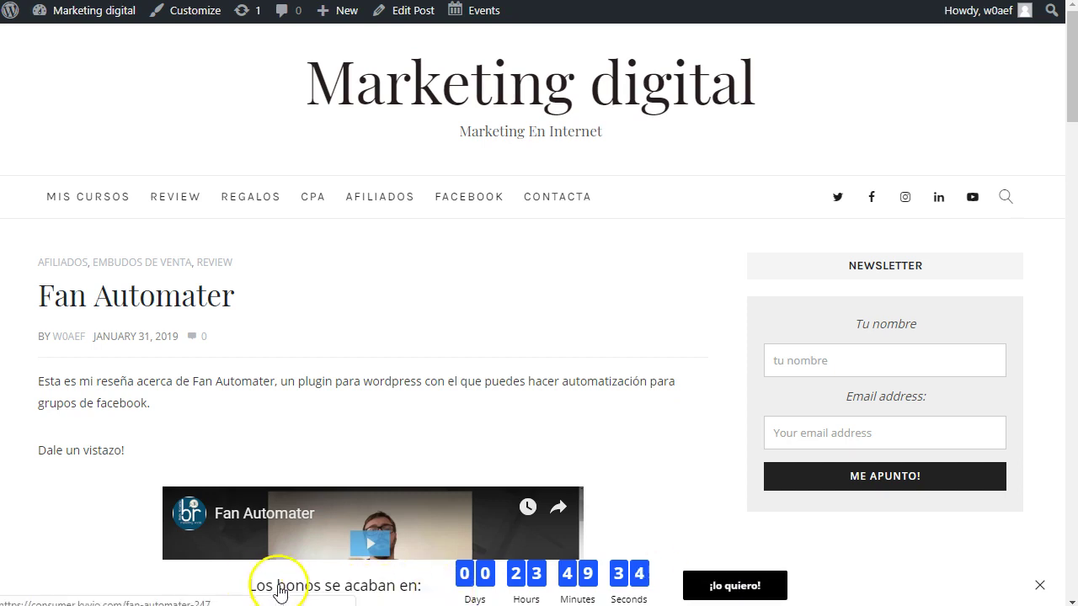
Look through the Fan Automater post's live page with its floating countdown banner, briefly playing and pausing the embedded video
{"action": "scroll", "coordinate": [378, 289], "scroll_direction": "down", "scroll_amount": 3}
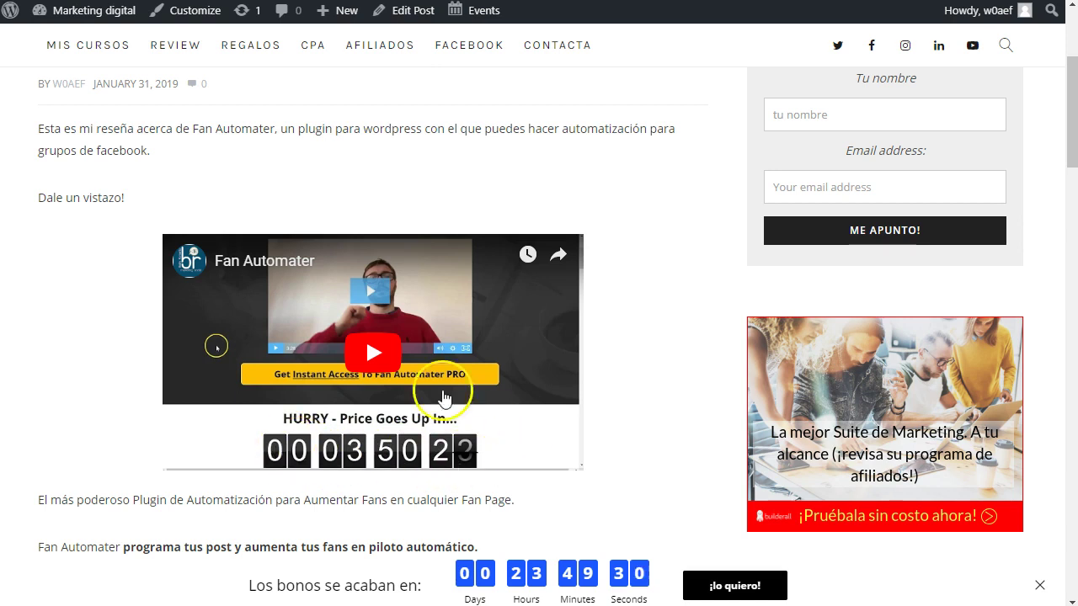
{"action": "left_click", "coordinate": [379, 355]}
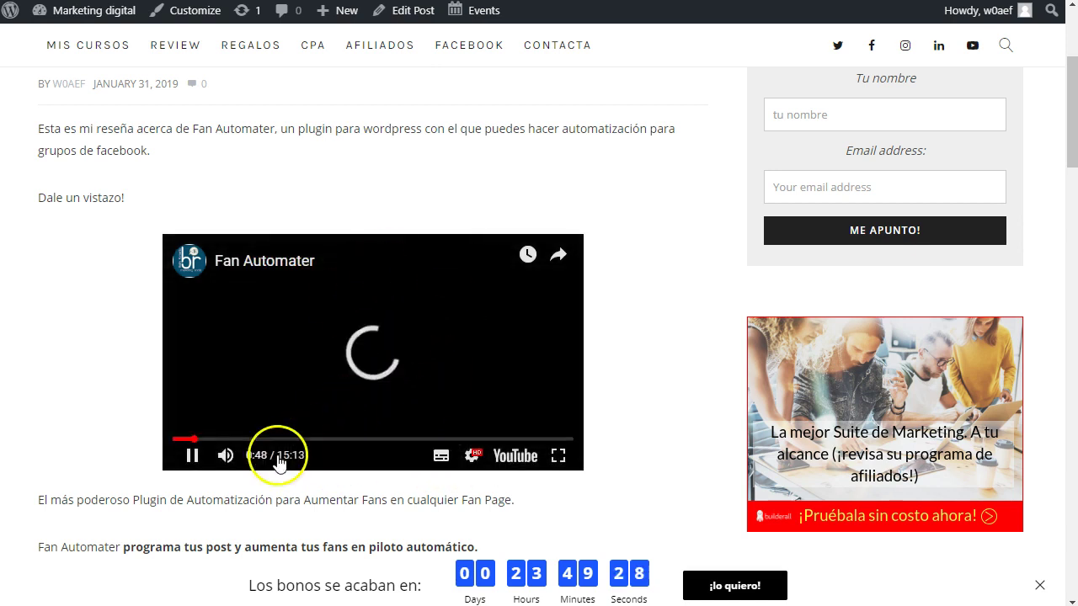
{"action": "left_click", "coordinate": [192, 455]}
{"action": "scroll", "coordinate": [126, 367], "scroll_direction": "down", "scroll_amount": 2}
{"action": "scroll", "coordinate": [101, 405], "scroll_direction": "down", "scroll_amount": 3}
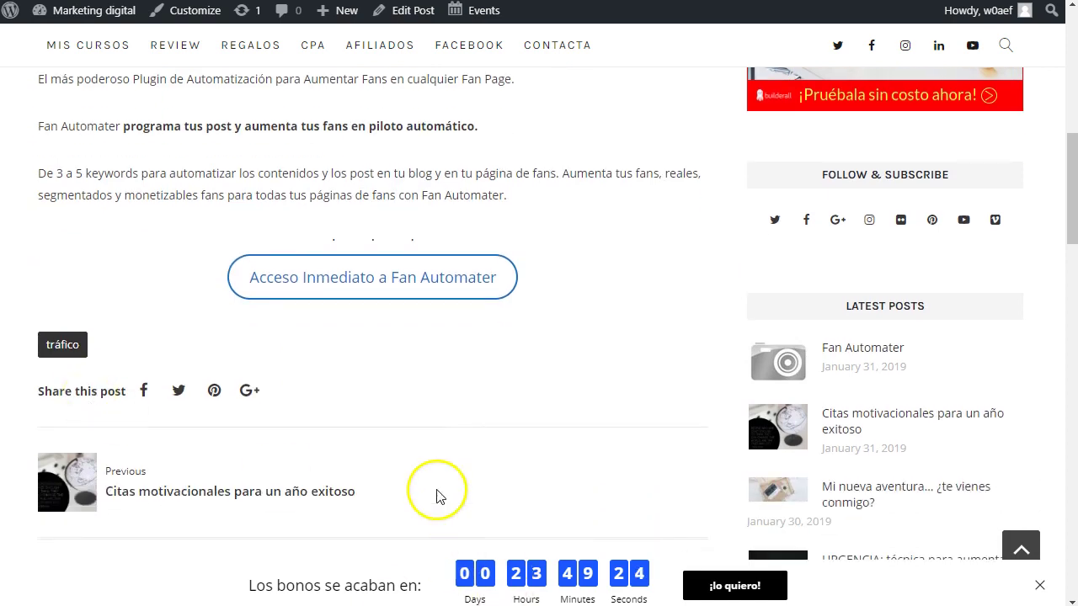
{"action": "scroll", "coordinate": [436, 471], "scroll_direction": "down", "scroll_amount": 5}
{"action": "scroll", "coordinate": [436, 472], "scroll_direction": "down", "scroll_amount": 3}
Open the blog post "URGENCIA: técnica para aumentar tus clics" and read through it to the related-post links
{"action": "left_click", "coordinate": [493, 250]}
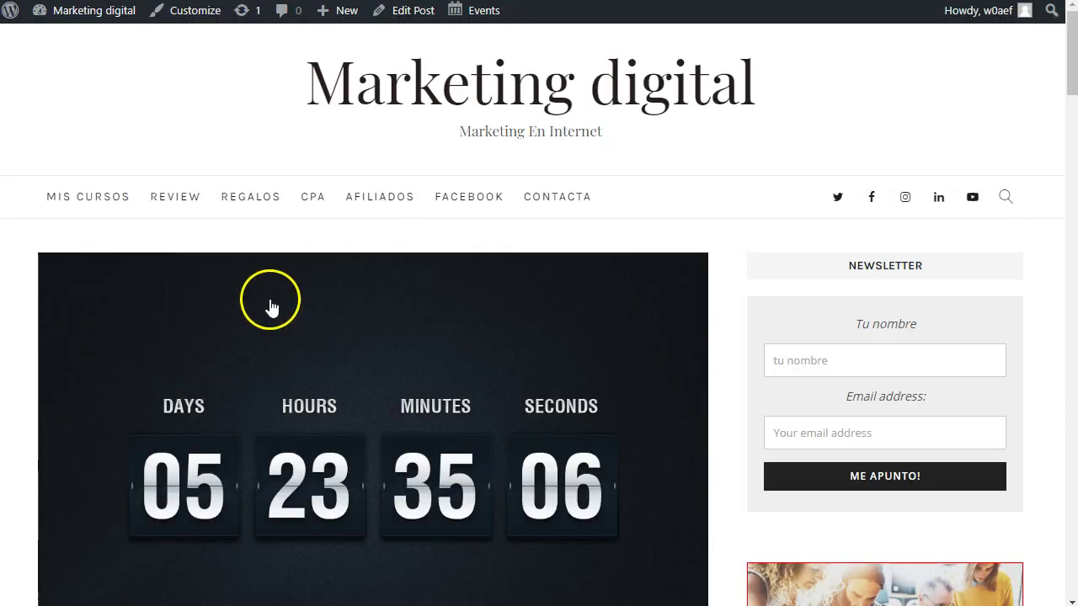
{"action": "scroll", "coordinate": [303, 303], "scroll_direction": "down", "scroll_amount": 3}
{"action": "scroll", "coordinate": [284, 291], "scroll_direction": "down", "scroll_amount": 10}
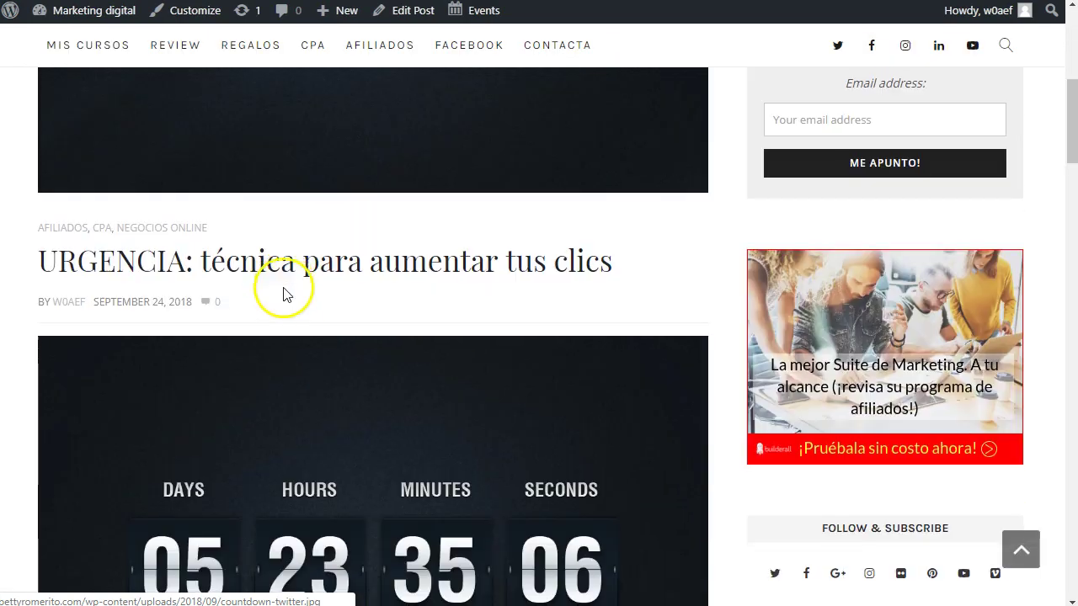
{"action": "scroll", "coordinate": [261, 307], "scroll_direction": "down", "scroll_amount": 9}
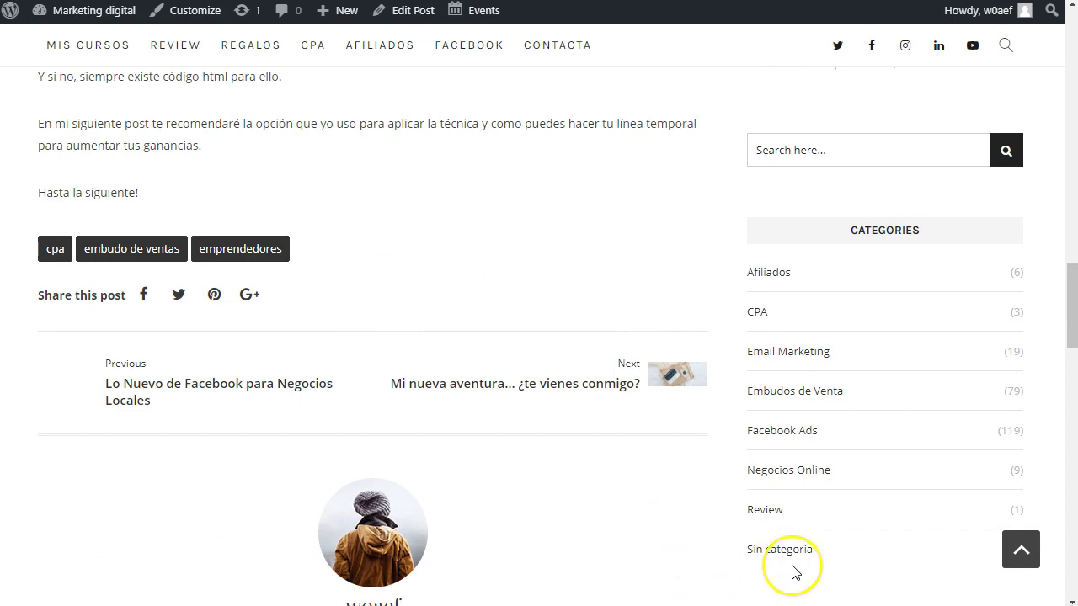
{"action": "scroll", "coordinate": [554, 388], "scroll_direction": "up", "scroll_amount": 1}
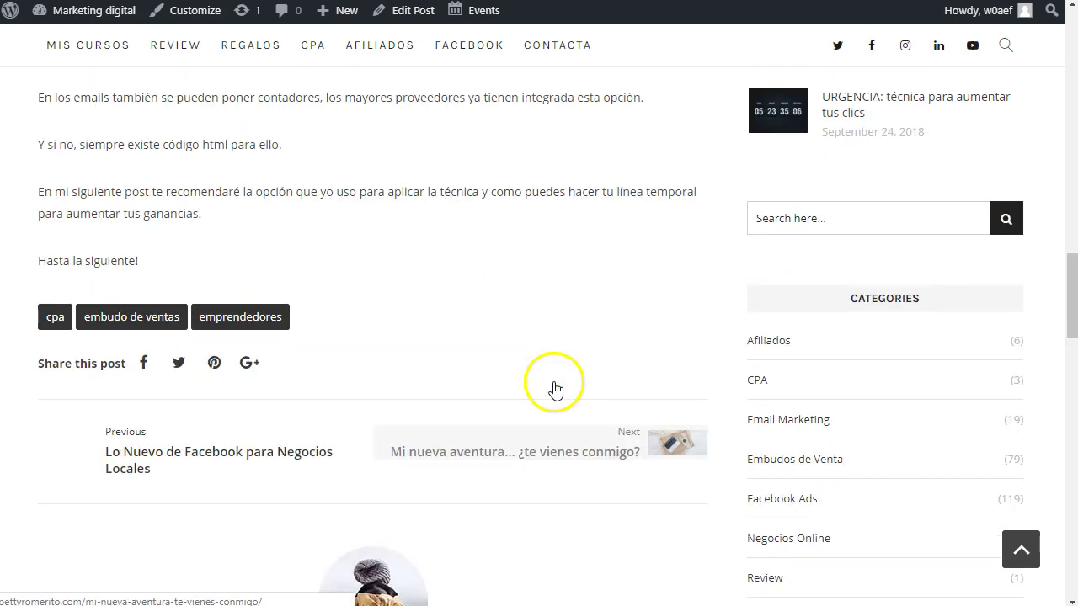
{"action": "scroll", "coordinate": [553, 388], "scroll_direction": "up", "scroll_amount": 2}
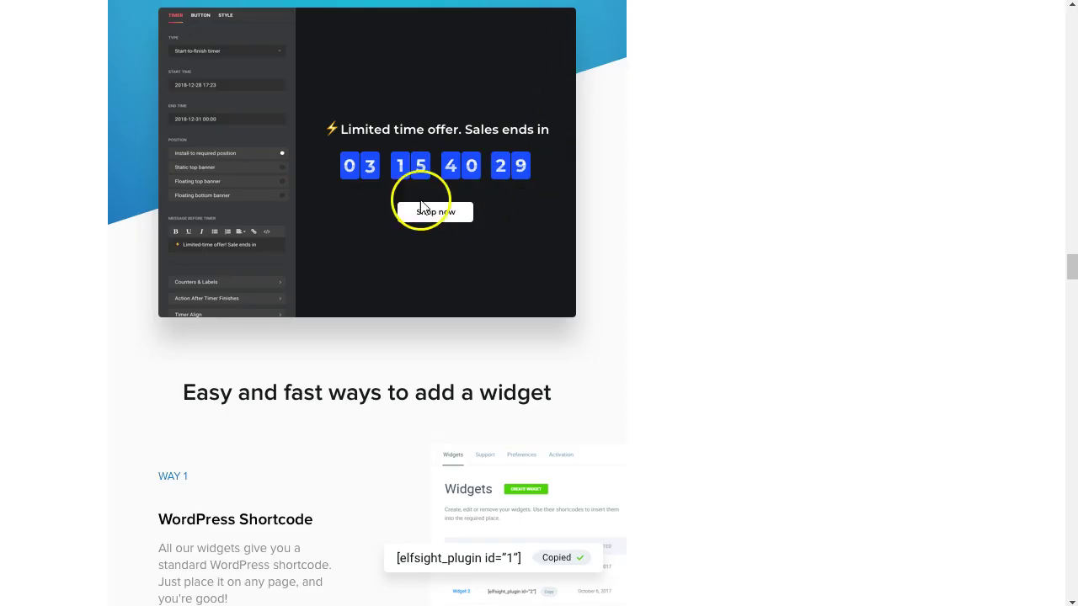
Review the Elfsight Countdown Timer sales page, covering the editor, ways to add a widget, included perks and plugin description
{"action": "scroll", "coordinate": [388, 402], "scroll_direction": "up", "scroll_amount": 3}
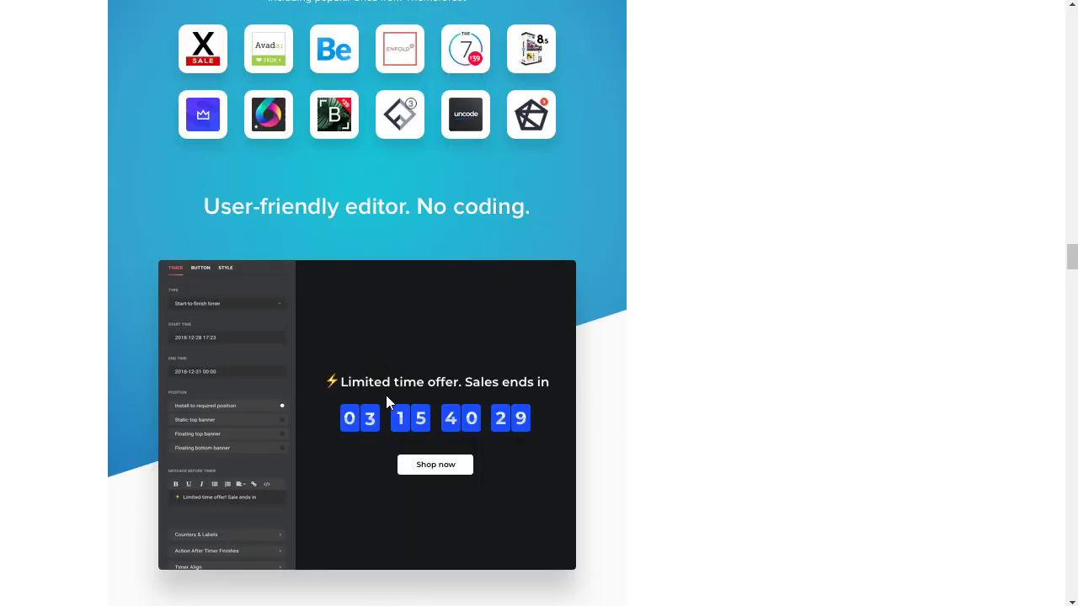
{"action": "scroll", "coordinate": [386, 401], "scroll_direction": "down", "scroll_amount": 9}
{"action": "scroll", "coordinate": [386, 402], "scroll_direction": "down", "scroll_amount": 10}
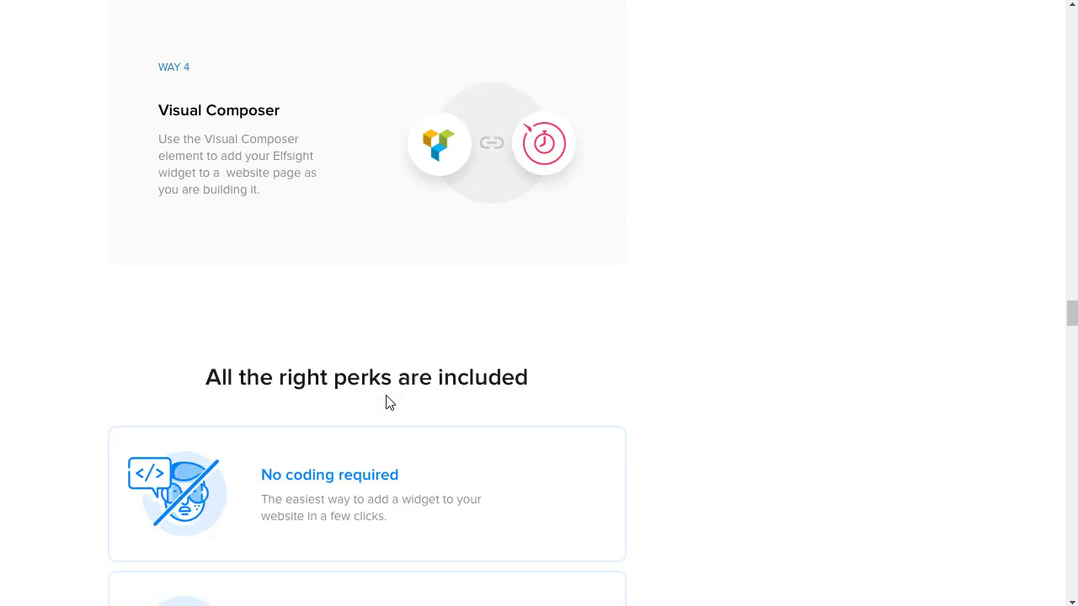
{"action": "scroll", "coordinate": [386, 402], "scroll_direction": "down", "scroll_amount": 17}
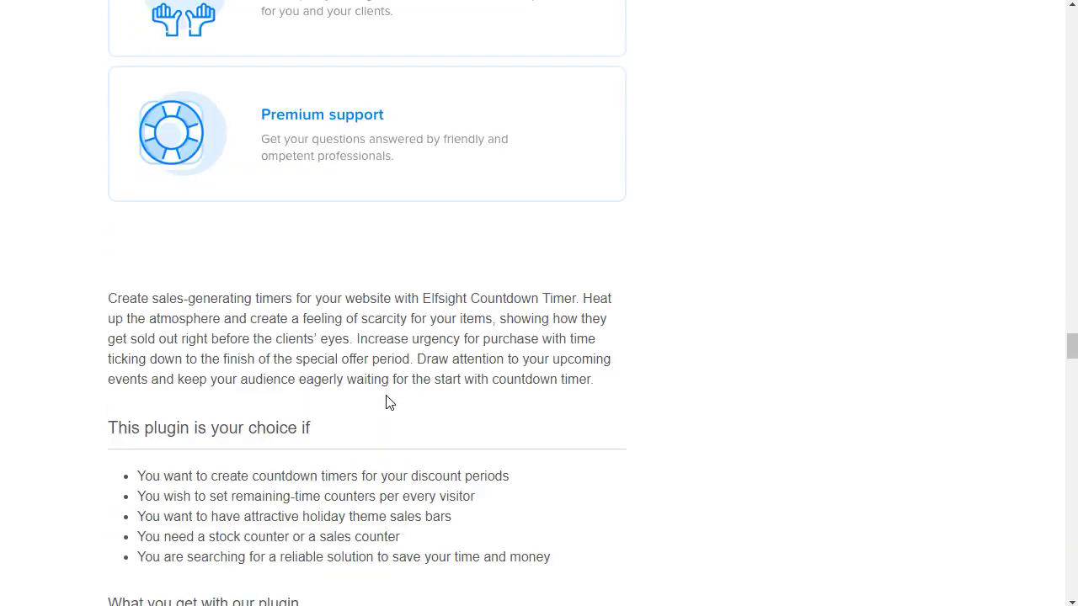
{"action": "scroll", "coordinate": [385, 402], "scroll_direction": "up", "scroll_amount": 20}
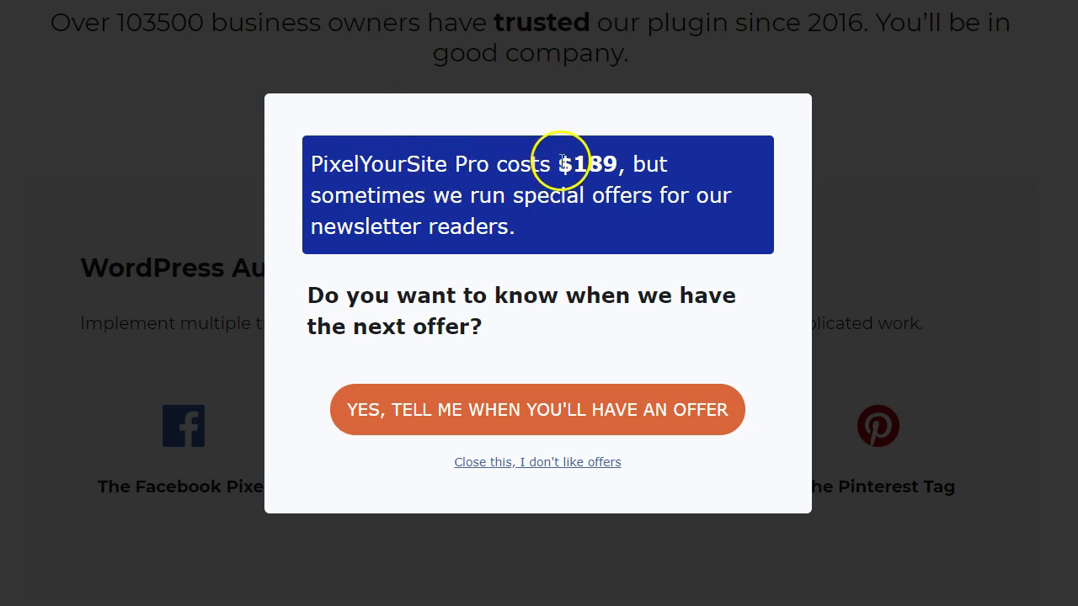
On the PixelYourSite website, decline the newsletter offer and permanently dismiss its follow-up pop-up
{"action": "left_click", "coordinate": [469, 198]}
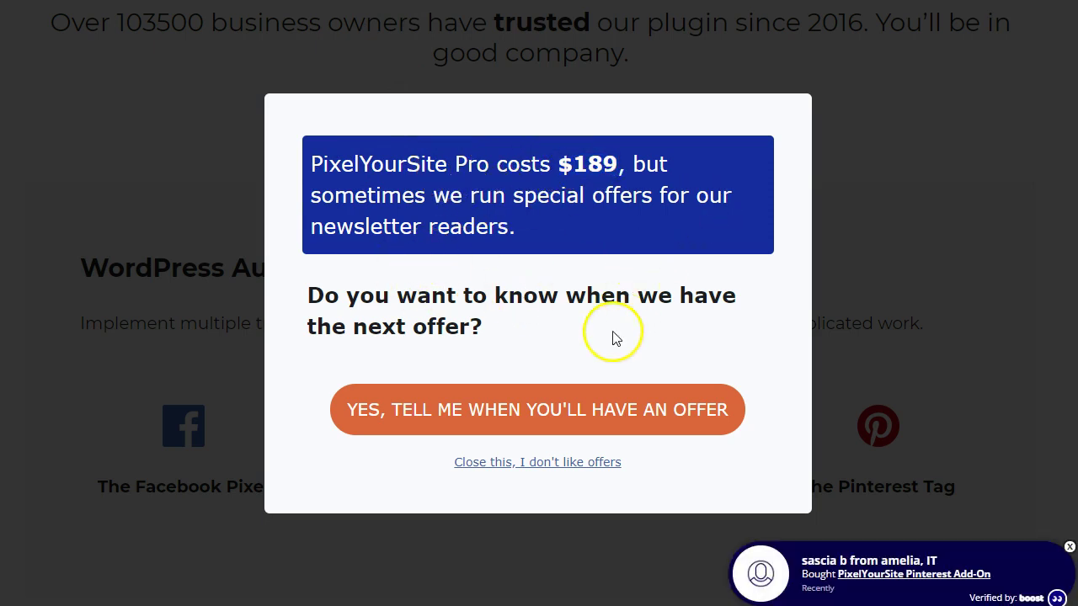
{"action": "left_click", "coordinate": [536, 462]}
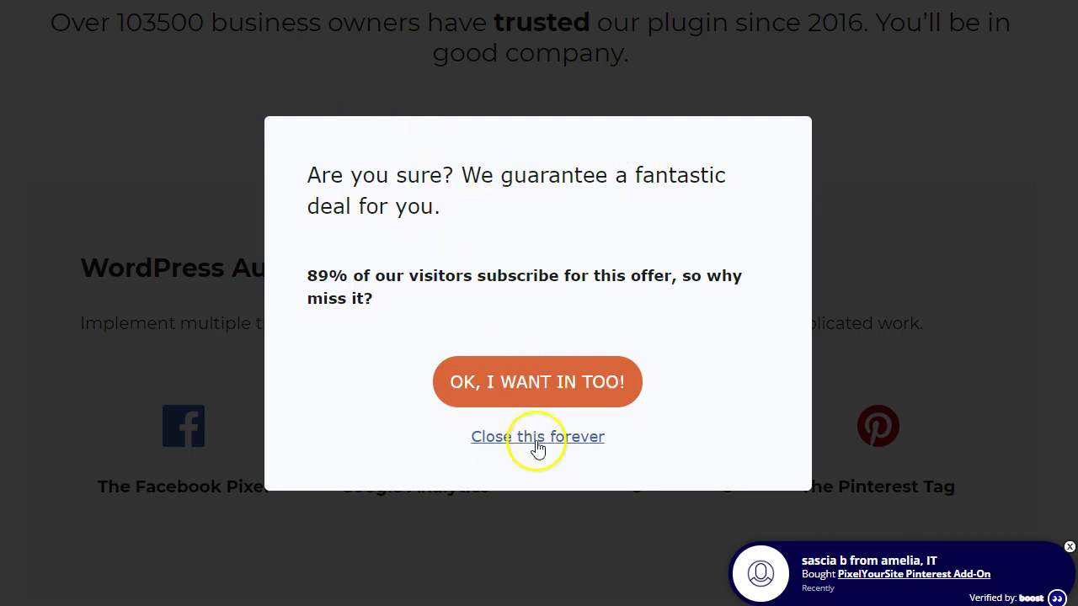
{"action": "left_click_drag", "start_coordinate": [310, 271], "coordinate": [409, 274]}
{"action": "left_click", "coordinate": [486, 281]}
{"action": "left_click", "coordinate": [513, 446]}
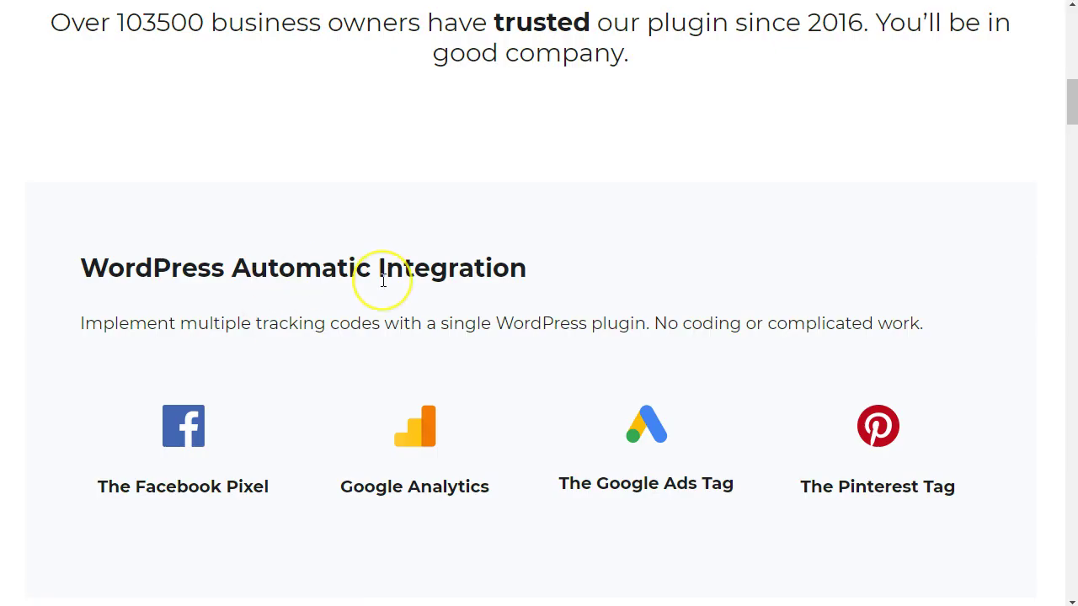
Open the PixelYourSite purchase page and compare the features of the Agency, Advanced and Starter licences
{"action": "scroll", "coordinate": [380, 281], "scroll_direction": "up", "scroll_amount": 10}
{"action": "scroll", "coordinate": [382, 287], "scroll_direction": "up", "scroll_amount": 1}
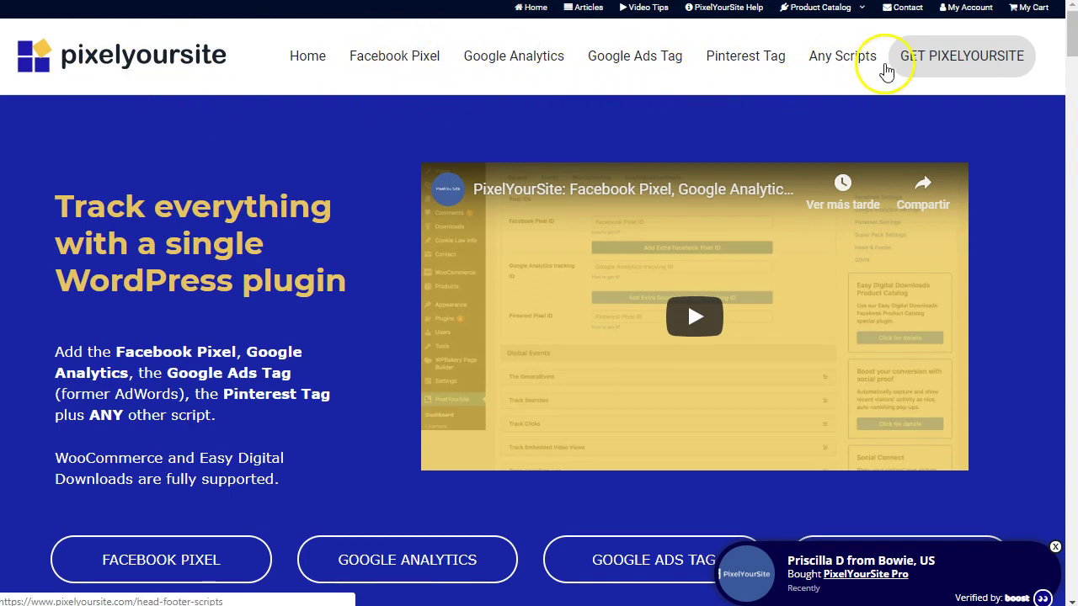
{"action": "left_click", "coordinate": [942, 56]}
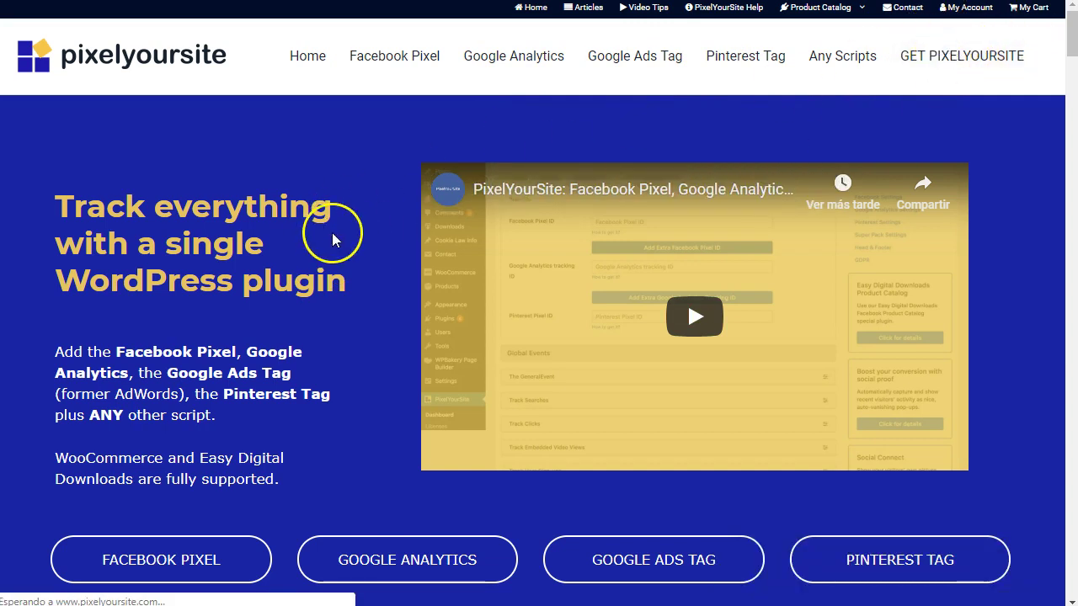
{"action": "scroll", "coordinate": [277, 257], "scroll_direction": "down", "scroll_amount": 2}
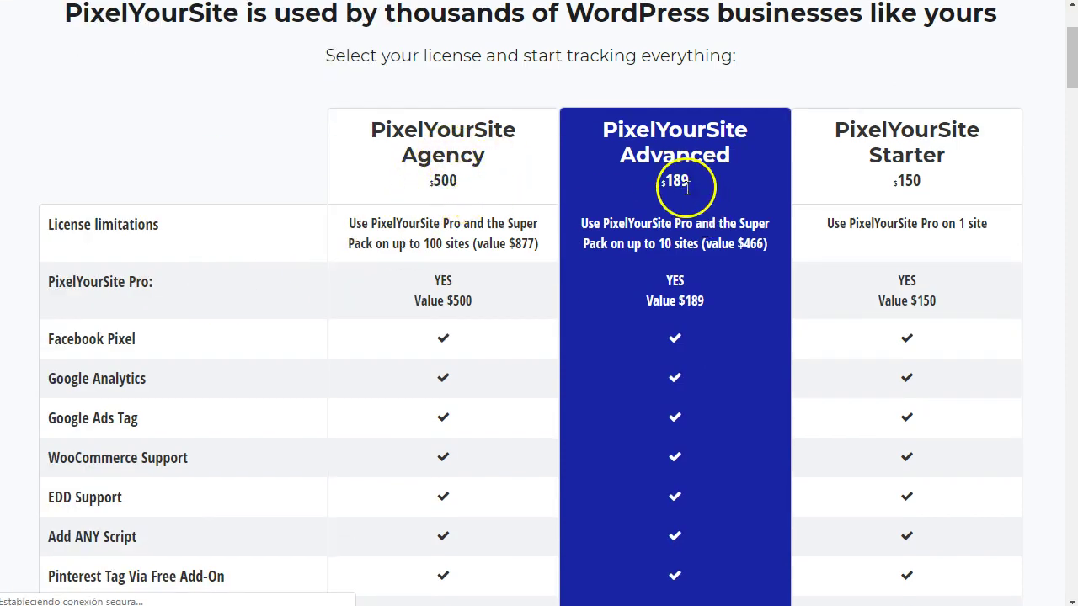
{"action": "scroll", "coordinate": [909, 284], "scroll_direction": "down", "scroll_amount": 2}
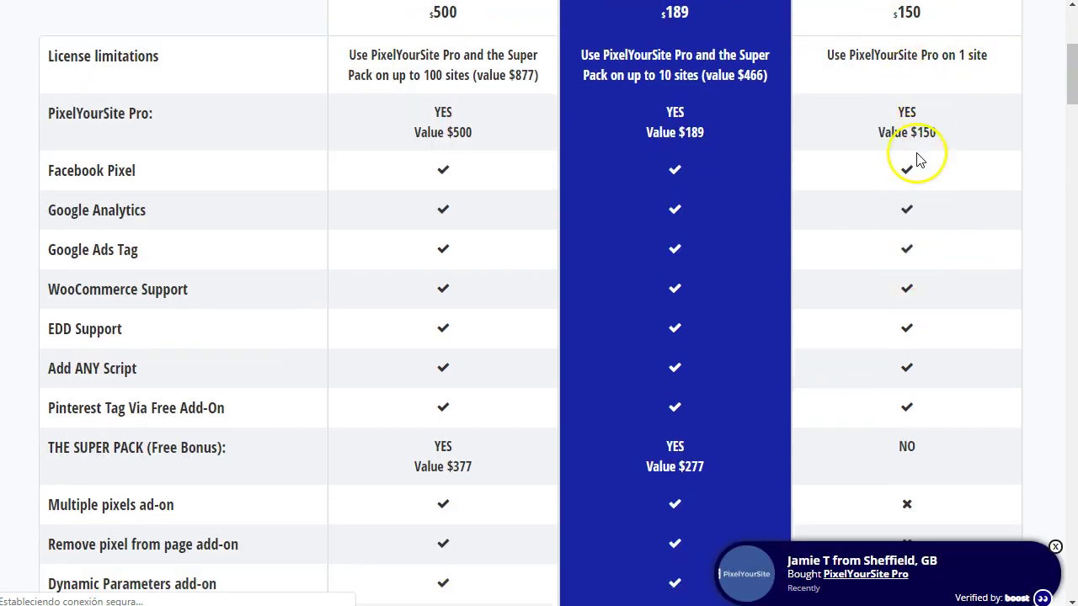
{"action": "scroll", "coordinate": [906, 209], "scroll_direction": "down", "scroll_amount": 2}
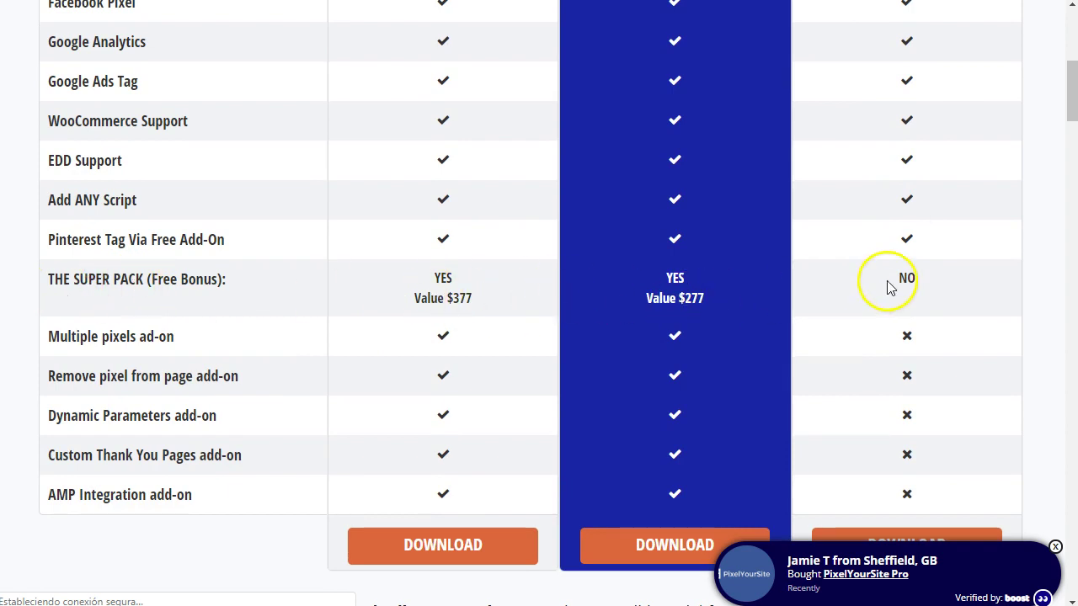
{"action": "scroll", "coordinate": [888, 284], "scroll_direction": "down", "scroll_amount": 2}
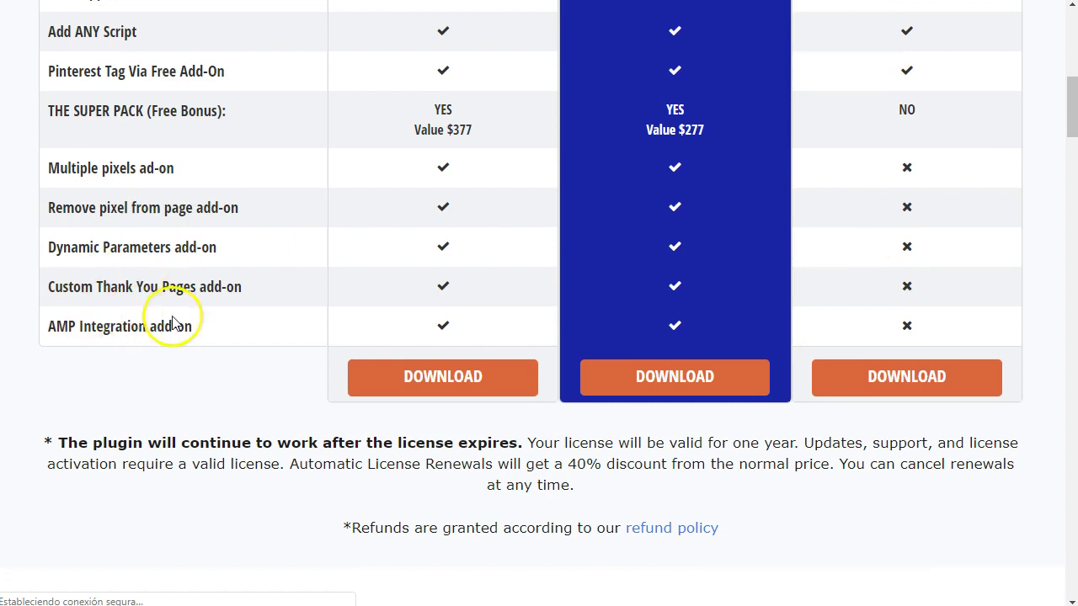
Examine the PixelYourSite Starter licence's price, site limit and included features in the comparison table
{"action": "scroll", "coordinate": [895, 268], "scroll_direction": "up", "scroll_amount": 8}
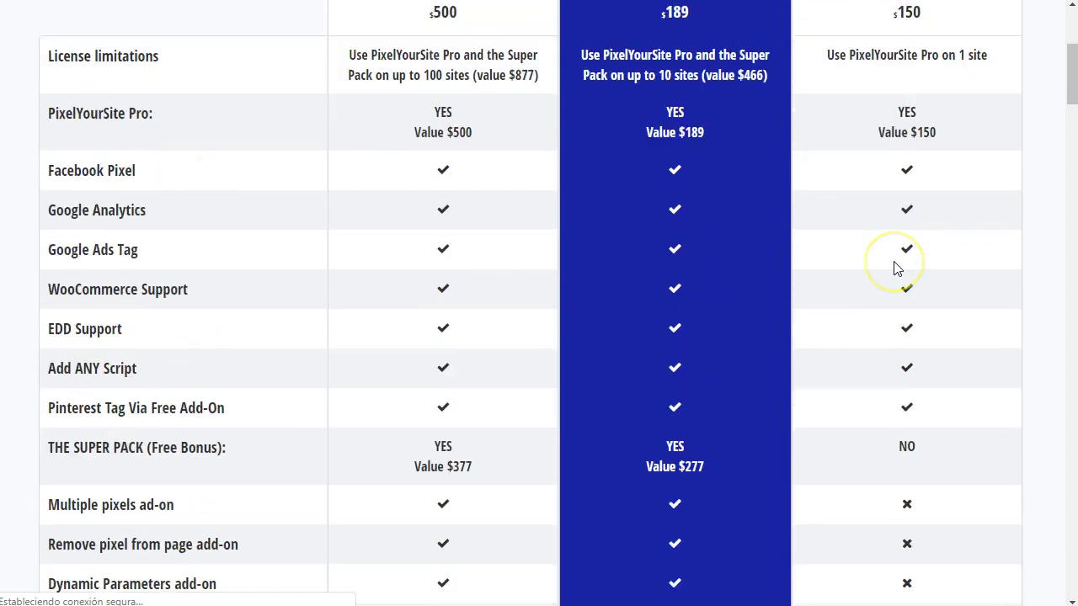
{"action": "scroll", "coordinate": [904, 277], "scroll_direction": "down", "scroll_amount": 2}
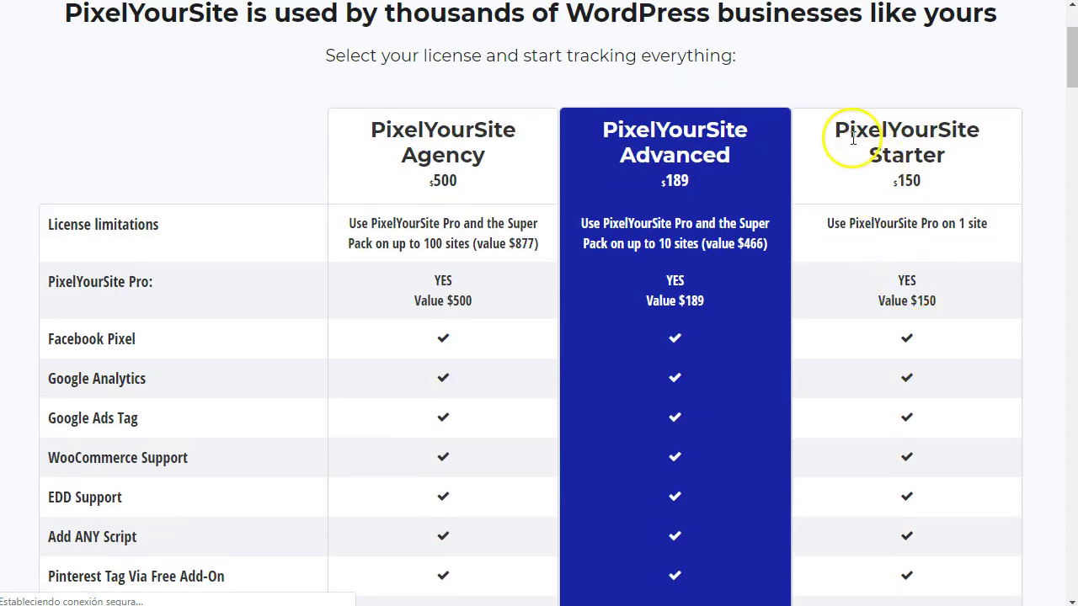
{"action": "left_click_drag", "start_coordinate": [837, 127], "coordinate": [951, 178]}
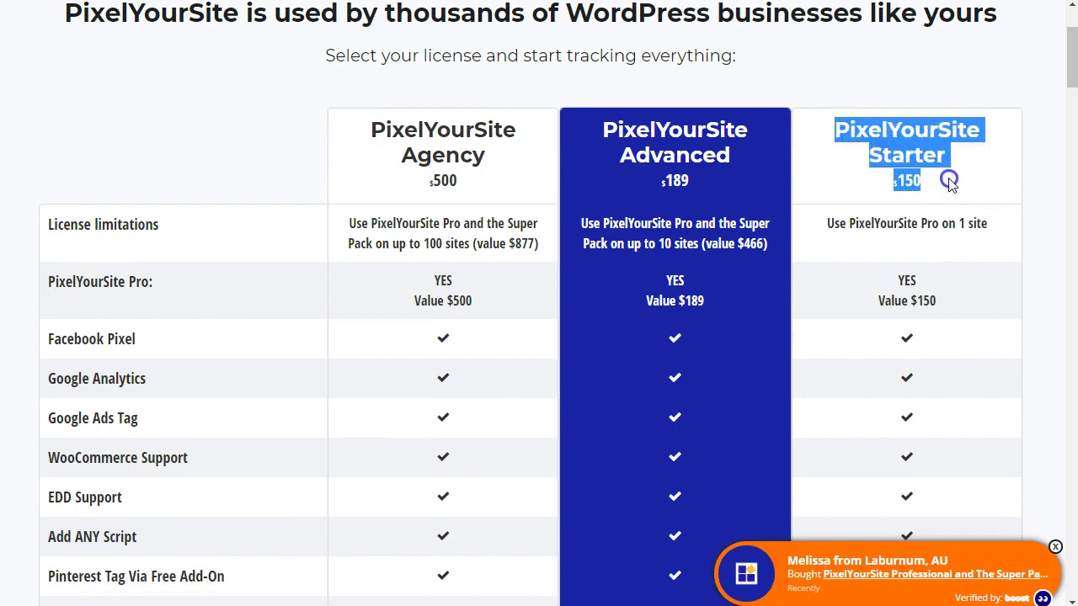
{"action": "left_click", "coordinate": [940, 177]}
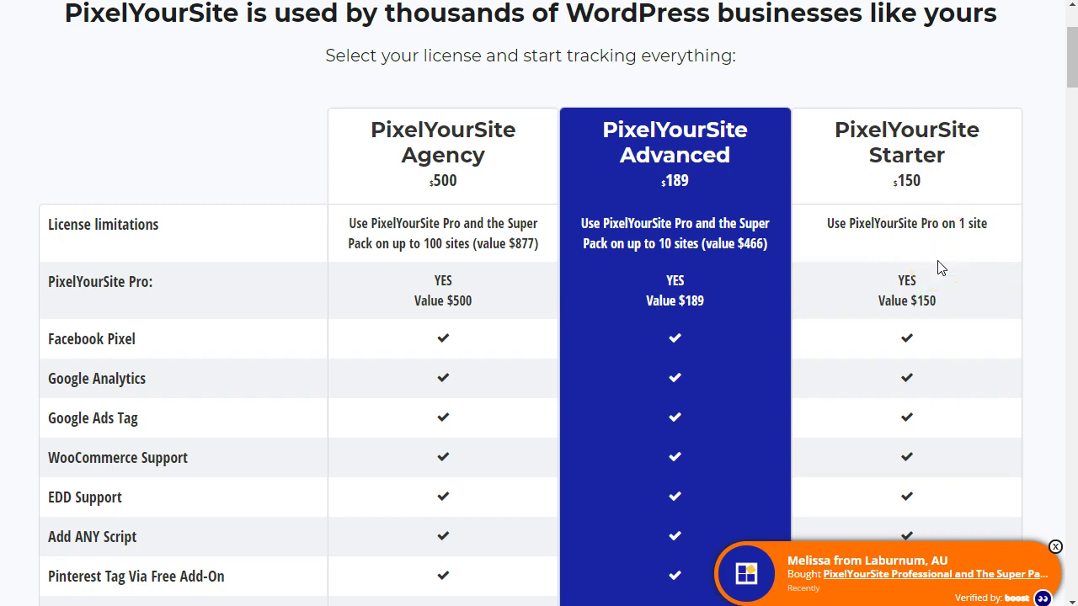
{"action": "scroll", "coordinate": [940, 267], "scroll_direction": "down", "scroll_amount": 1}
{"action": "scroll", "coordinate": [937, 270], "scroll_direction": "up", "scroll_amount": 3}
{"action": "left_click", "coordinate": [629, 156]}
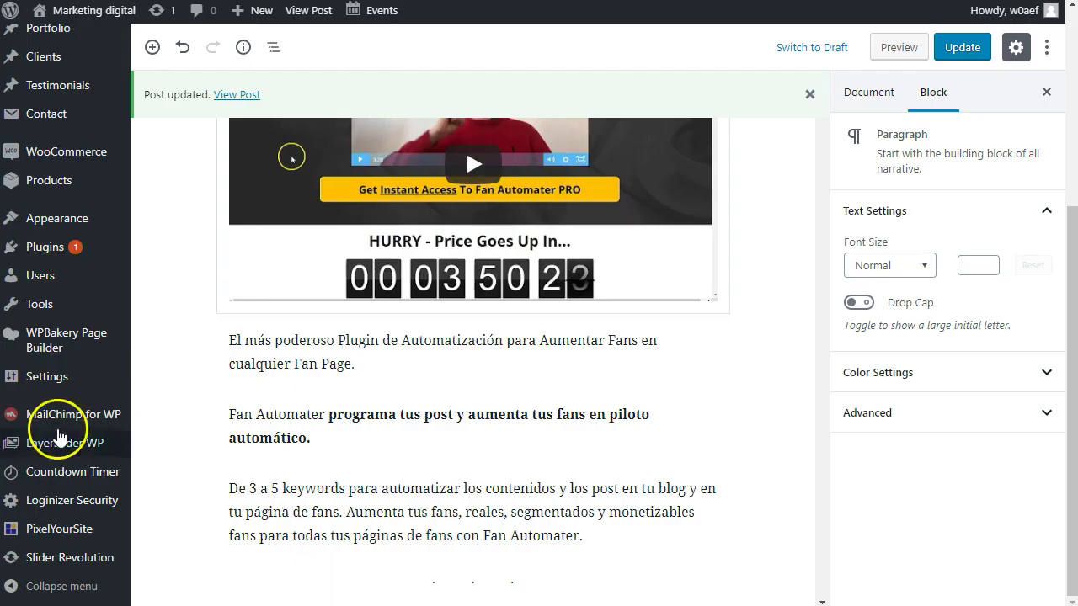
Open the PixelYourSite dashboard in WordPress and check the Facebook Pixel, Google Analytics tracking and Google Ads account ID fields
{"action": "mouse_move", "coordinate": [66, 527]}
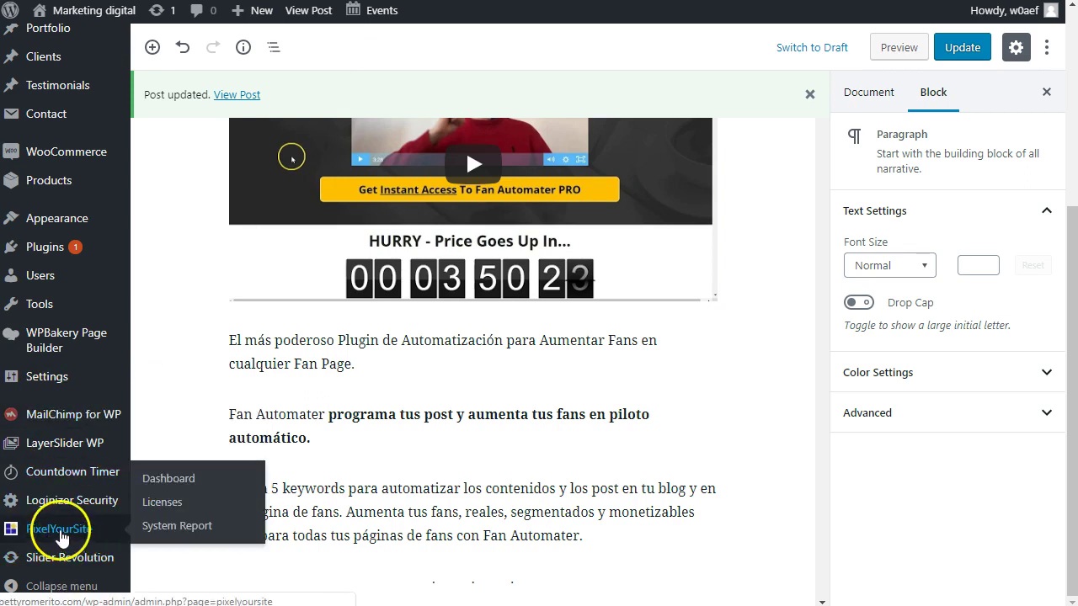
{"action": "left_click", "coordinate": [168, 479]}
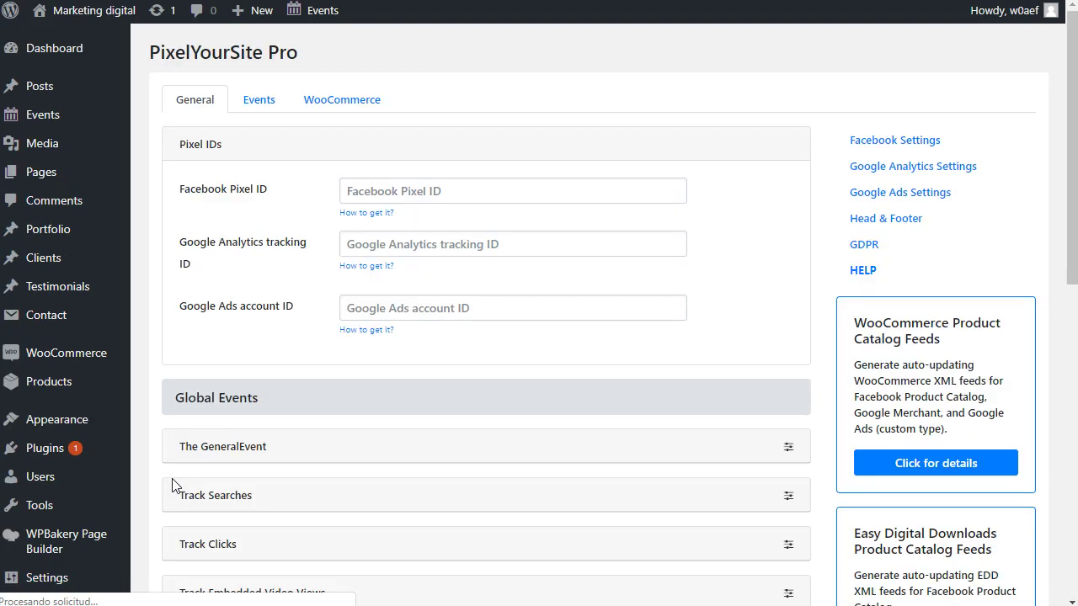
{"action": "left_click", "coordinate": [329, 195]}
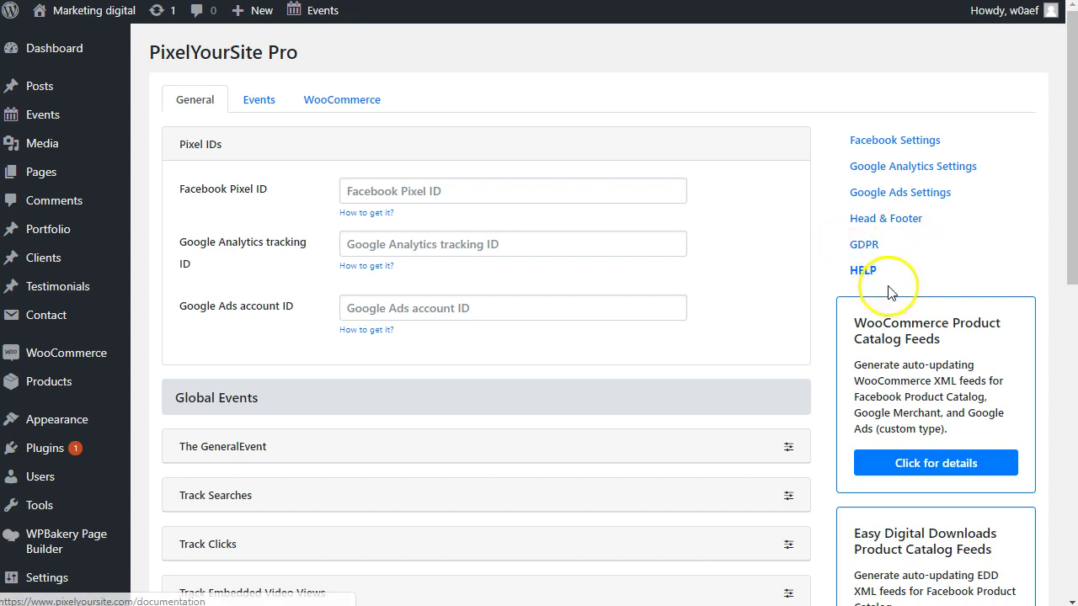
{"action": "left_click", "coordinate": [386, 188]}
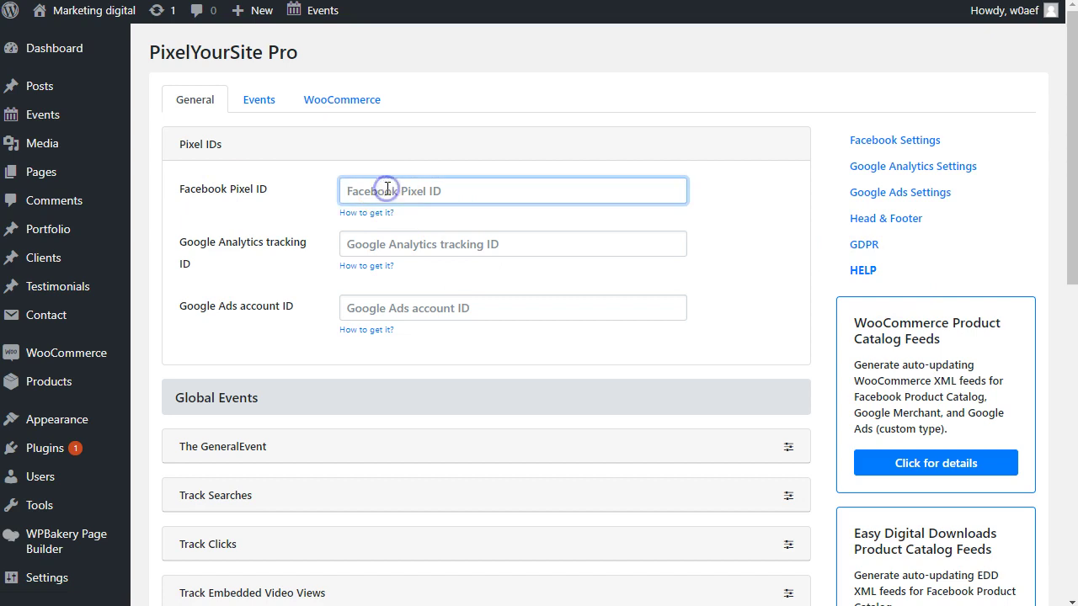
{"action": "left_click", "coordinate": [393, 244]}
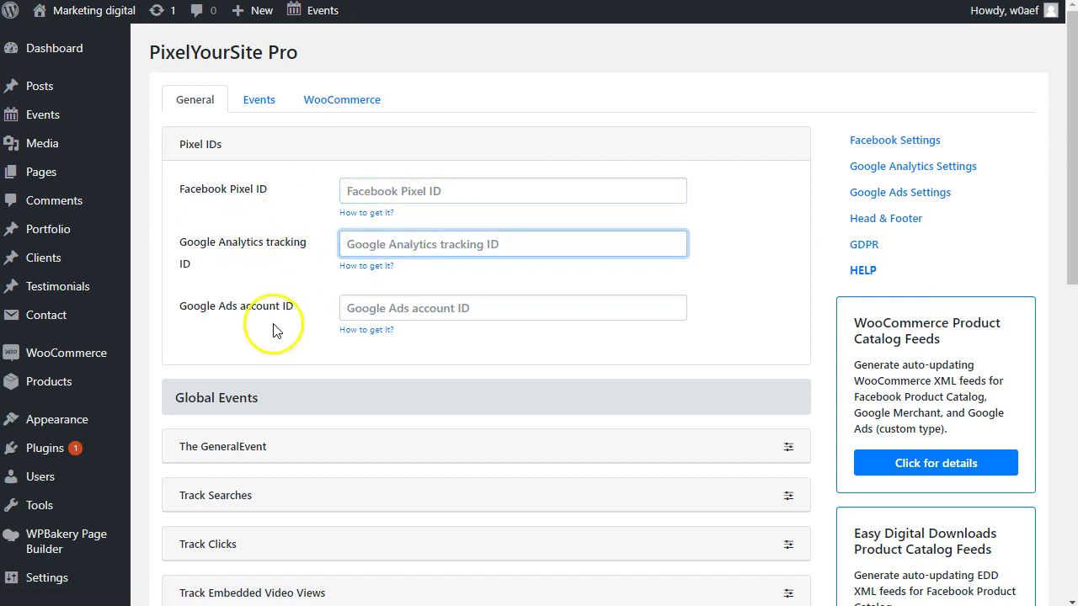
{"action": "left_click", "coordinate": [430, 308]}
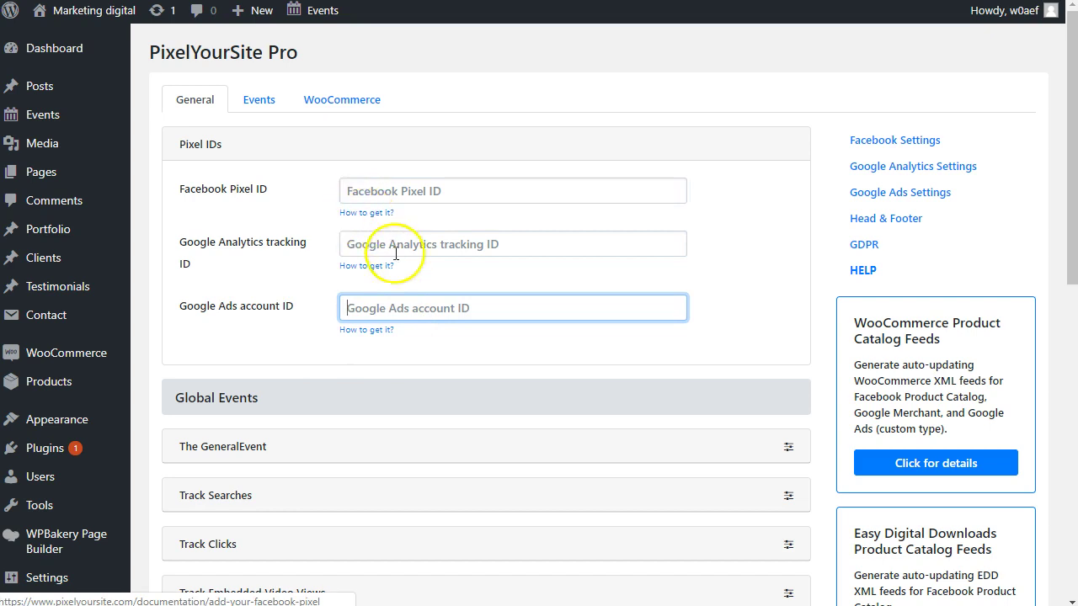
Examine the tracking options under Global Events and Global Settings on the PixelYourSite Pro General page
{"action": "scroll", "coordinate": [286, 294], "scroll_direction": "down", "scroll_amount": 3}
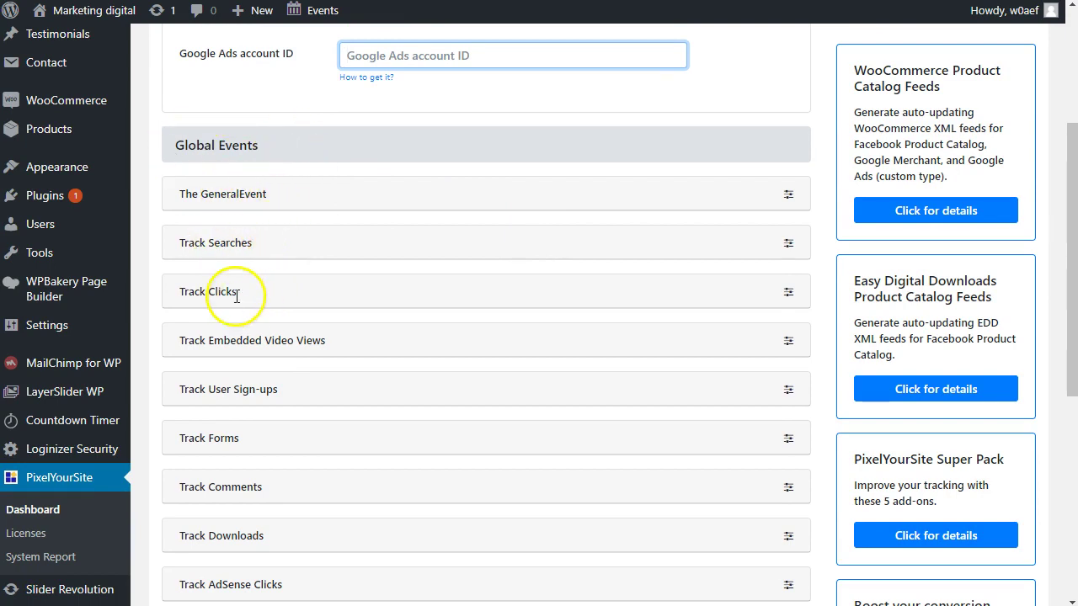
{"action": "scroll", "coordinate": [221, 286], "scroll_direction": "down", "scroll_amount": 1}
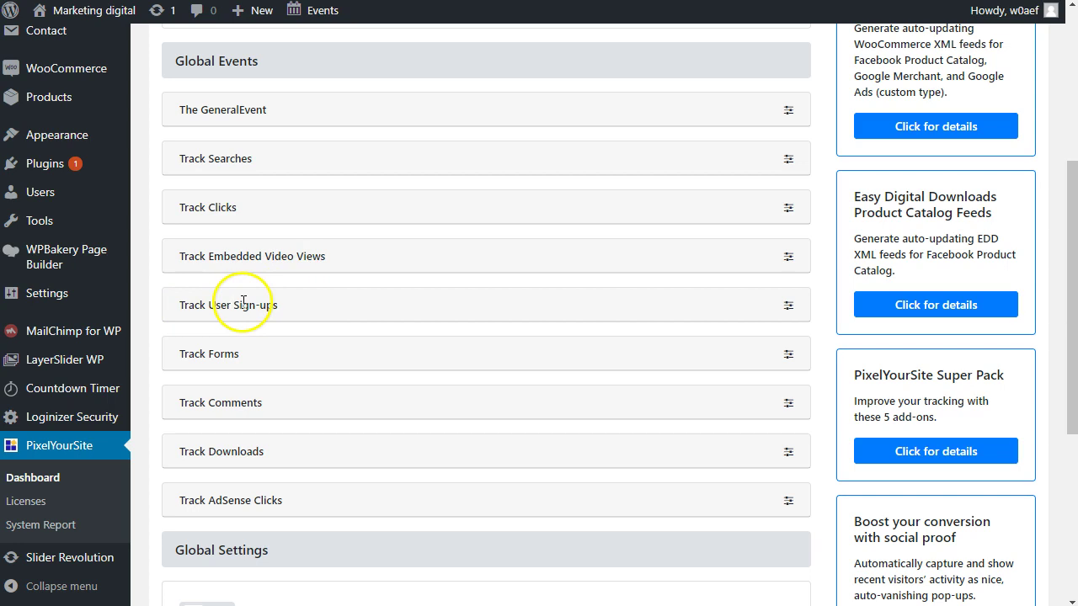
{"action": "scroll", "coordinate": [238, 345], "scroll_direction": "down", "scroll_amount": 1}
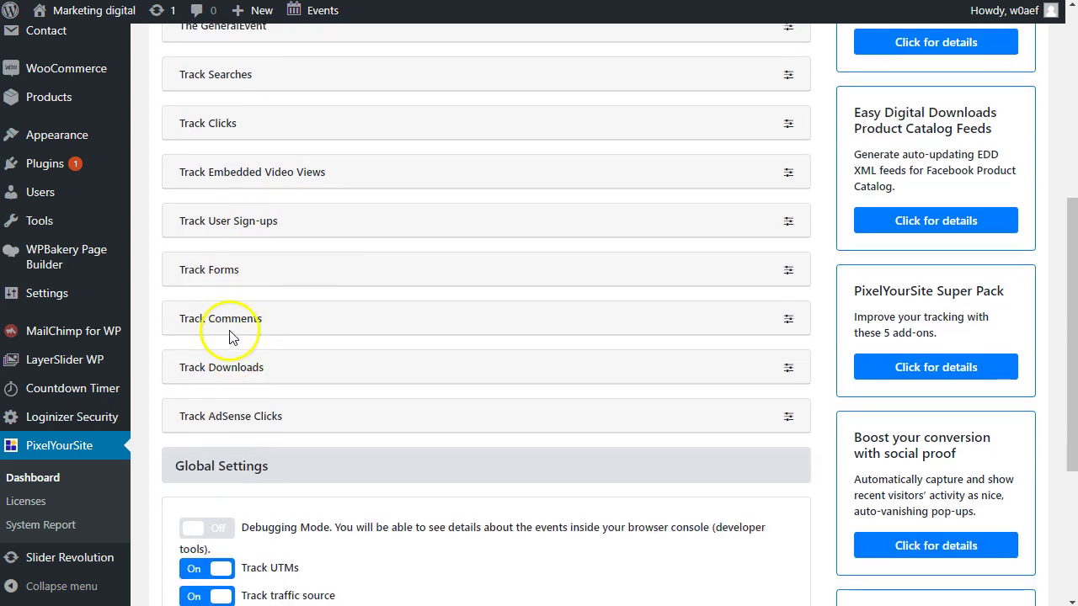
{"action": "scroll", "coordinate": [229, 320], "scroll_direction": "down", "scroll_amount": 1}
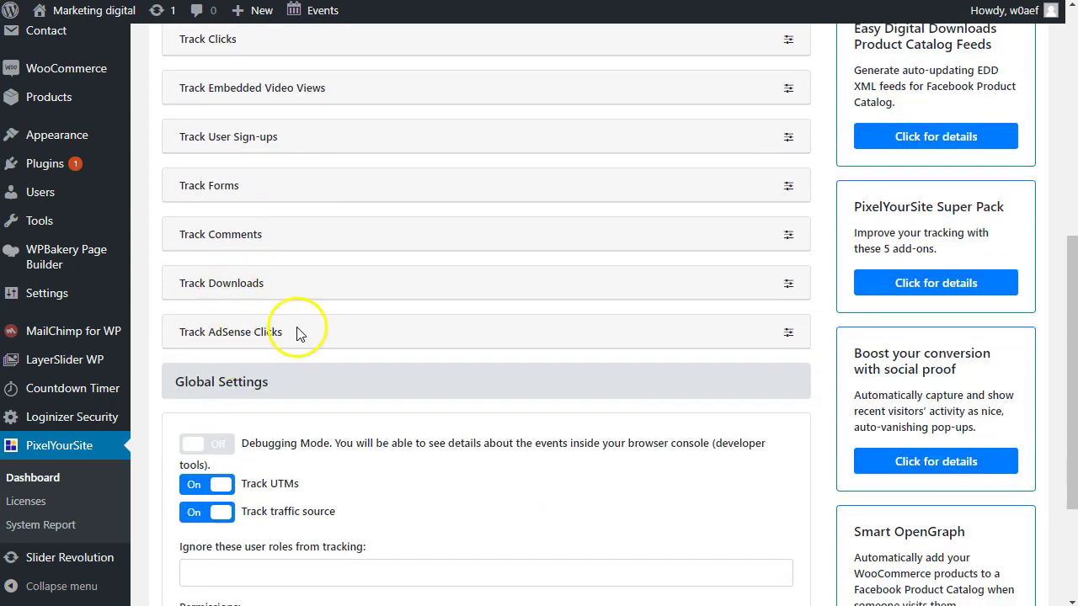
{"action": "scroll", "coordinate": [263, 400], "scroll_direction": "down", "scroll_amount": 2}
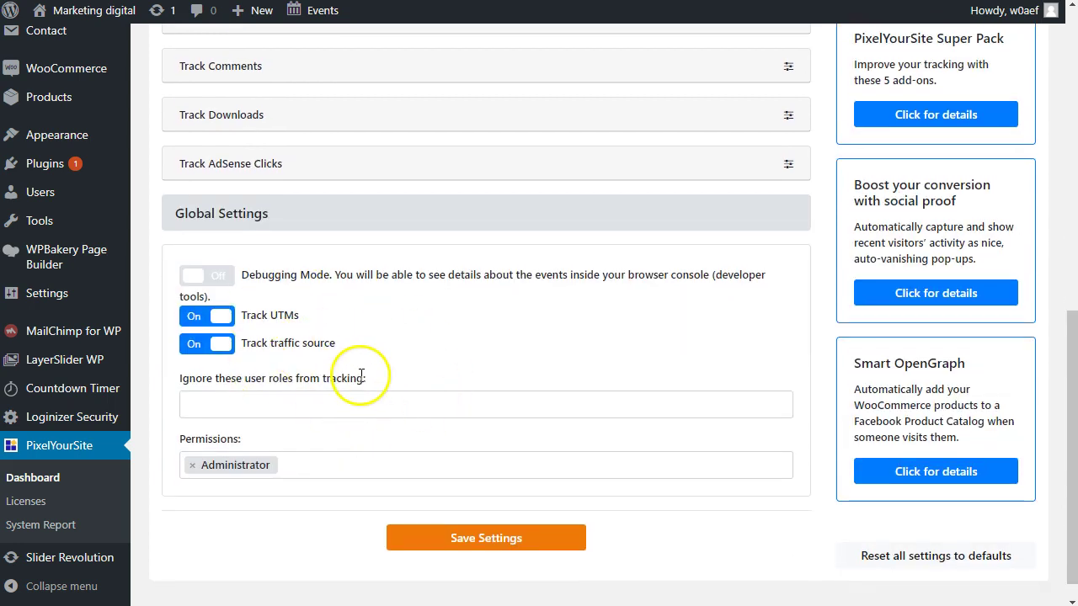
Open the PixelYourSite Pro Events settings to view the user-defined events options
{"action": "scroll", "coordinate": [359, 320], "scroll_direction": "up", "scroll_amount": 6}
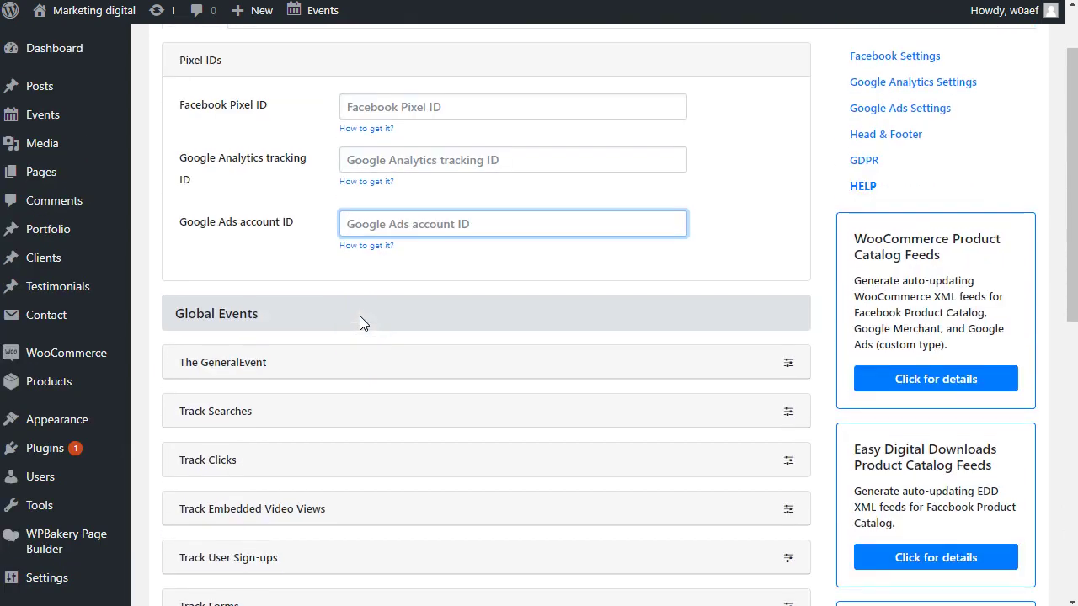
{"action": "scroll", "coordinate": [359, 322], "scroll_direction": "up", "scroll_amount": 1}
{"action": "left_click", "coordinate": [268, 103]}
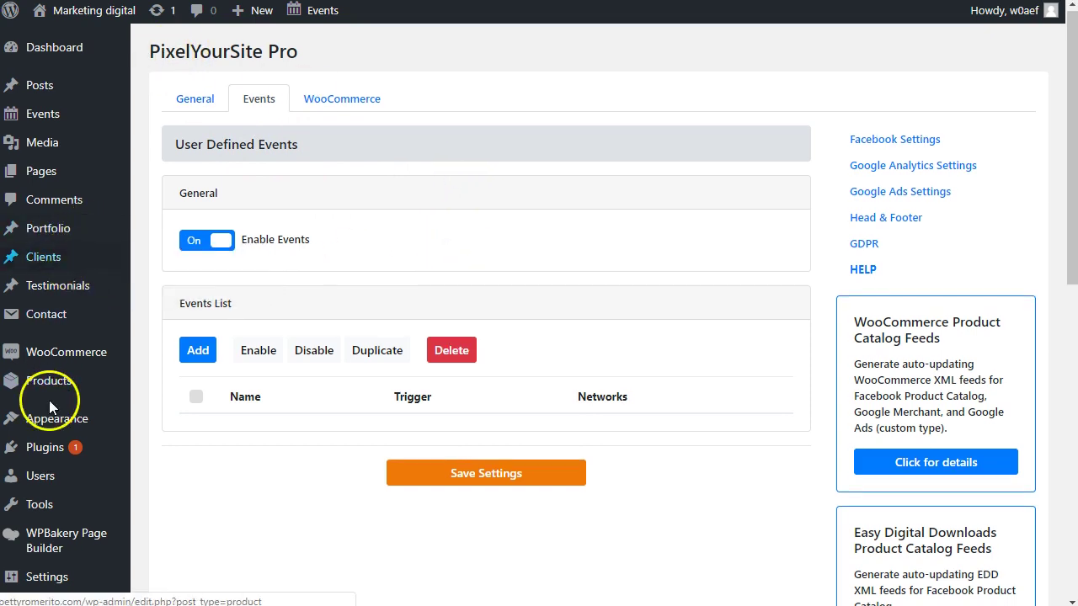
Open the list of installed WordPress plugins
{"action": "scroll", "coordinate": [49, 402], "scroll_direction": "down", "scroll_amount": 3}
{"action": "scroll", "coordinate": [49, 402], "scroll_direction": "down", "scroll_amount": 4}
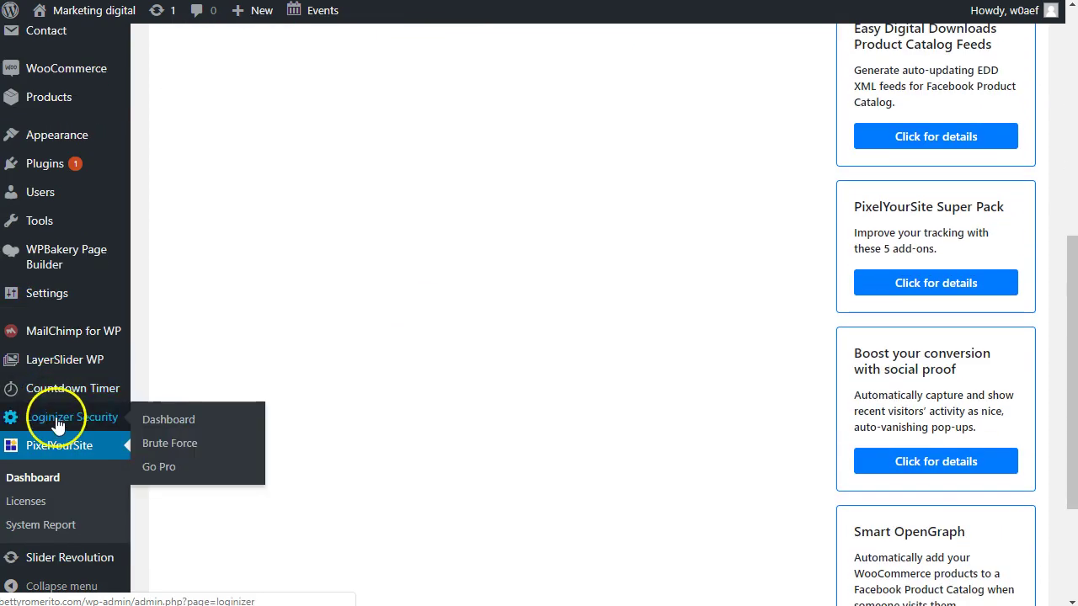
{"action": "scroll", "coordinate": [55, 425], "scroll_direction": "up", "scroll_amount": 3}
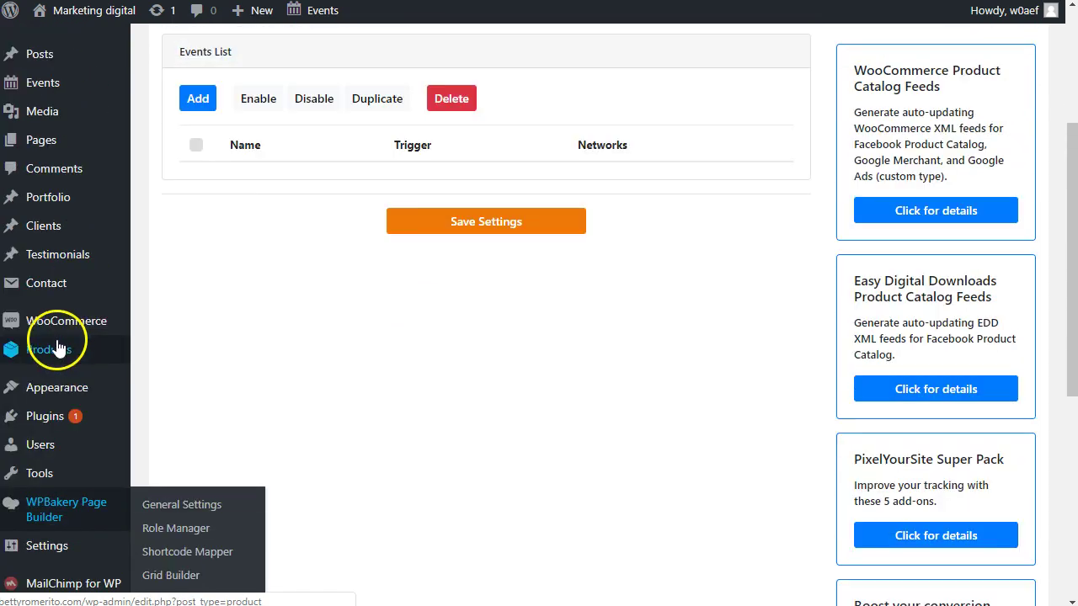
{"action": "scroll", "coordinate": [72, 404], "scroll_direction": "down", "scroll_amount": 2}
{"action": "mouse_move", "coordinate": [45, 253]}
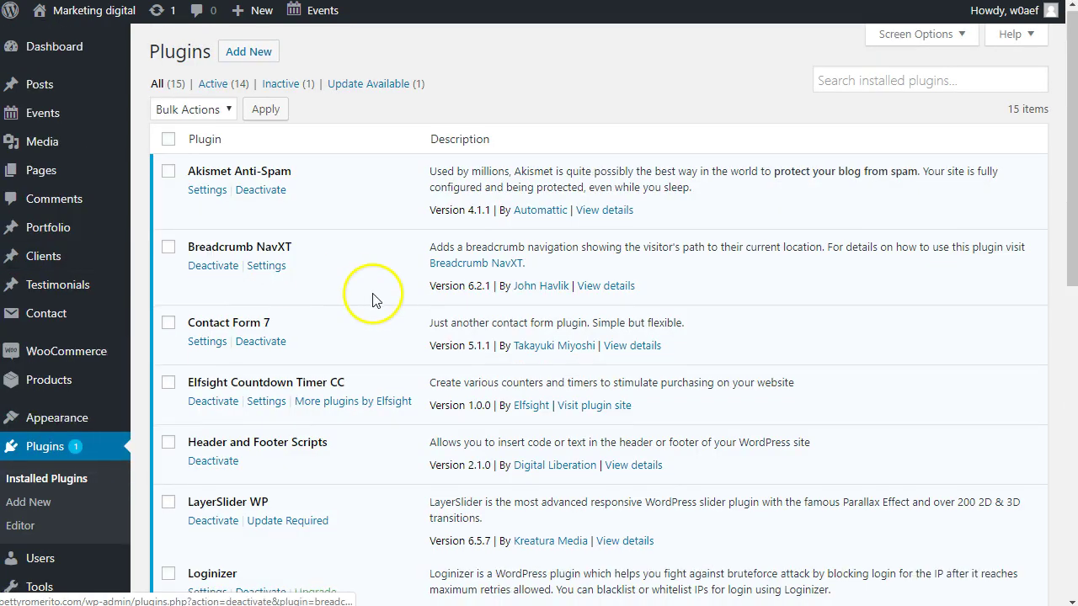
Find Header and Footer Scripts among the installed plugins, highlight its description to read it, and clear the highlight
{"action": "scroll", "coordinate": [368, 298], "scroll_direction": "down", "scroll_amount": 4}
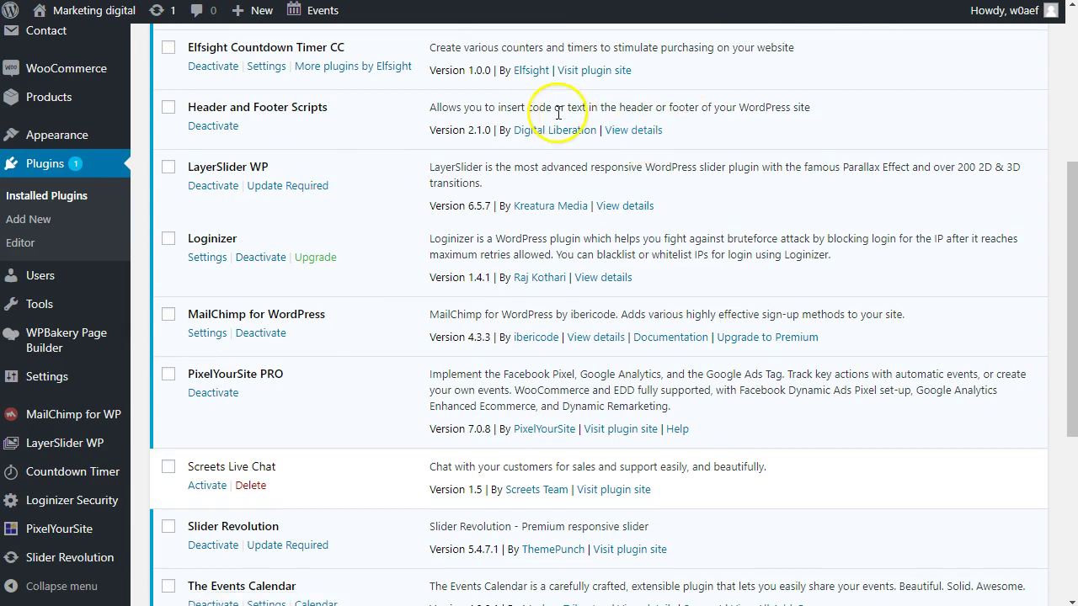
{"action": "left_click_drag", "start_coordinate": [430, 108], "coordinate": [500, 107]}
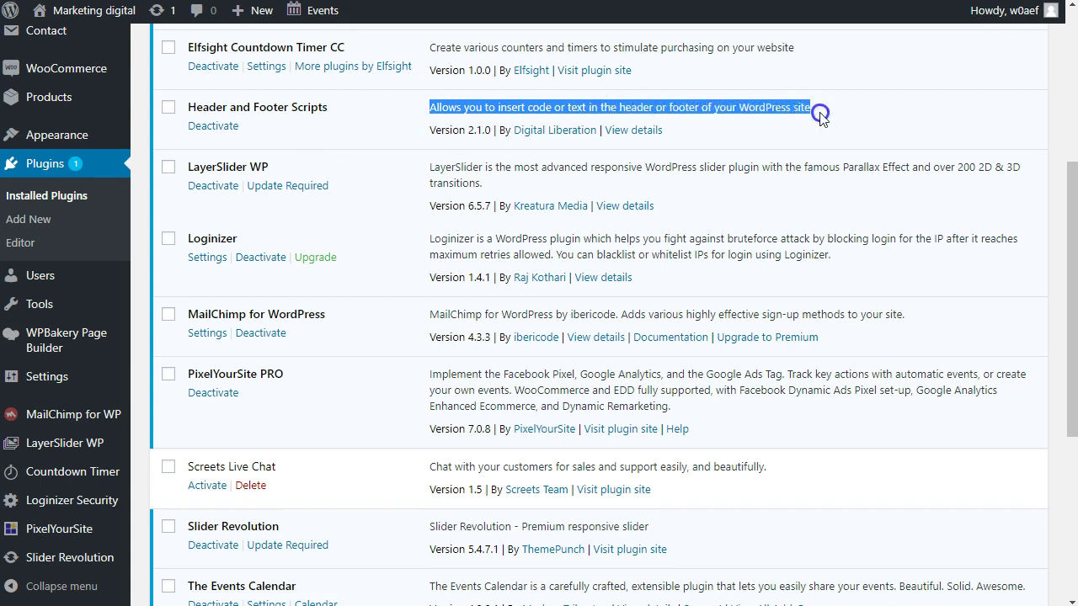
{"action": "left_click", "coordinate": [787, 110]}
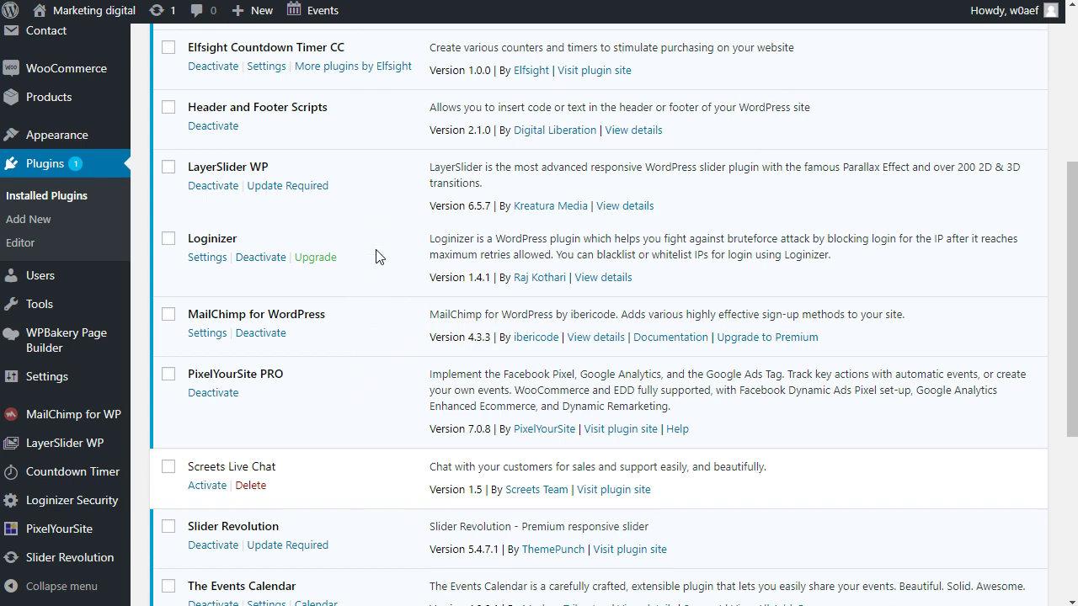
Open the post "Citas motivacionales para un año exitoso" for editing from the list of all posts
{"action": "mouse_move", "coordinate": [66, 532]}
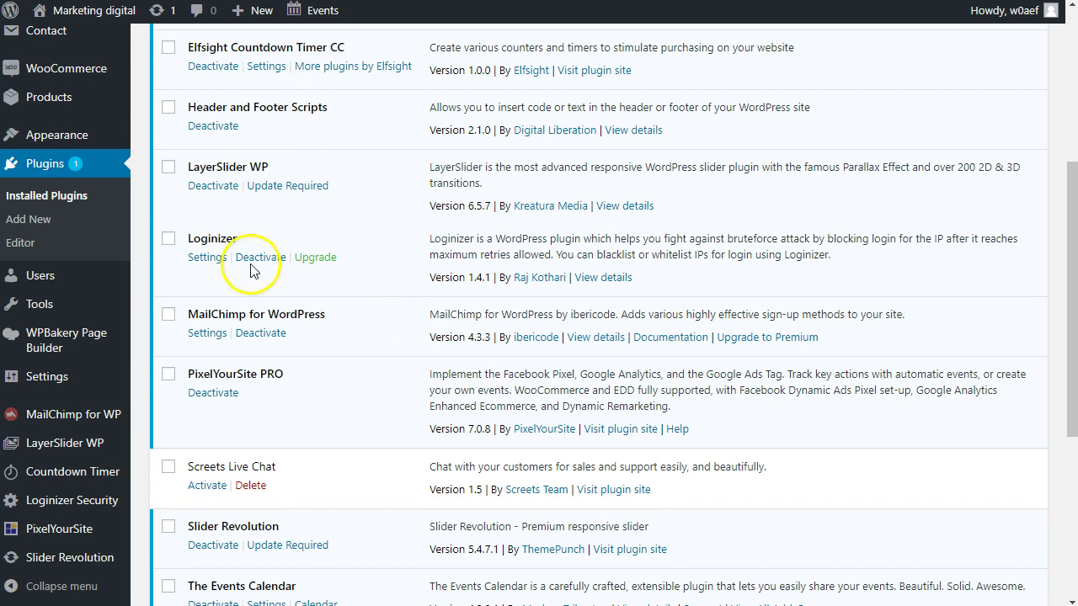
{"action": "scroll", "coordinate": [84, 96], "scroll_direction": "up", "scroll_amount": 3}
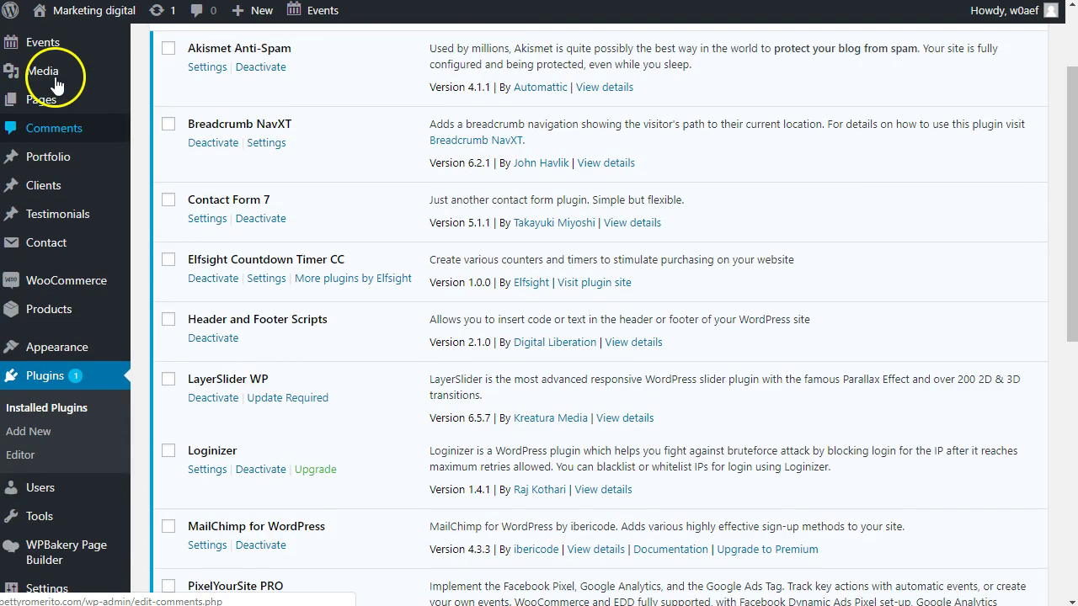
{"action": "scroll", "coordinate": [56, 84], "scroll_direction": "up", "scroll_amount": 1}
{"action": "mouse_move", "coordinate": [91, 53]}
{"action": "left_click", "coordinate": [162, 59]}
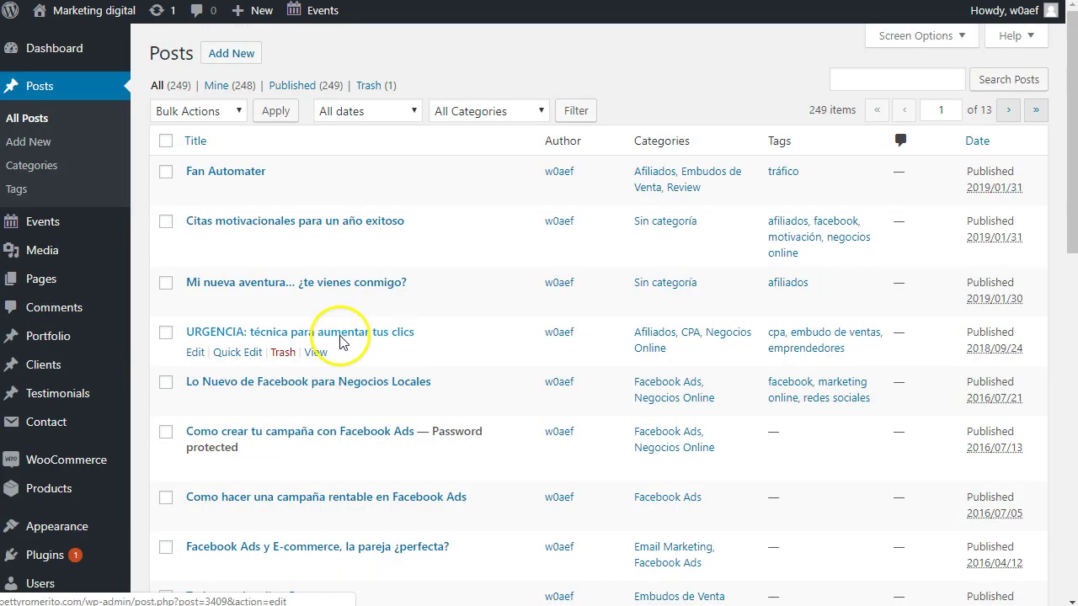
{"action": "mouse_move", "coordinate": [306, 202]}
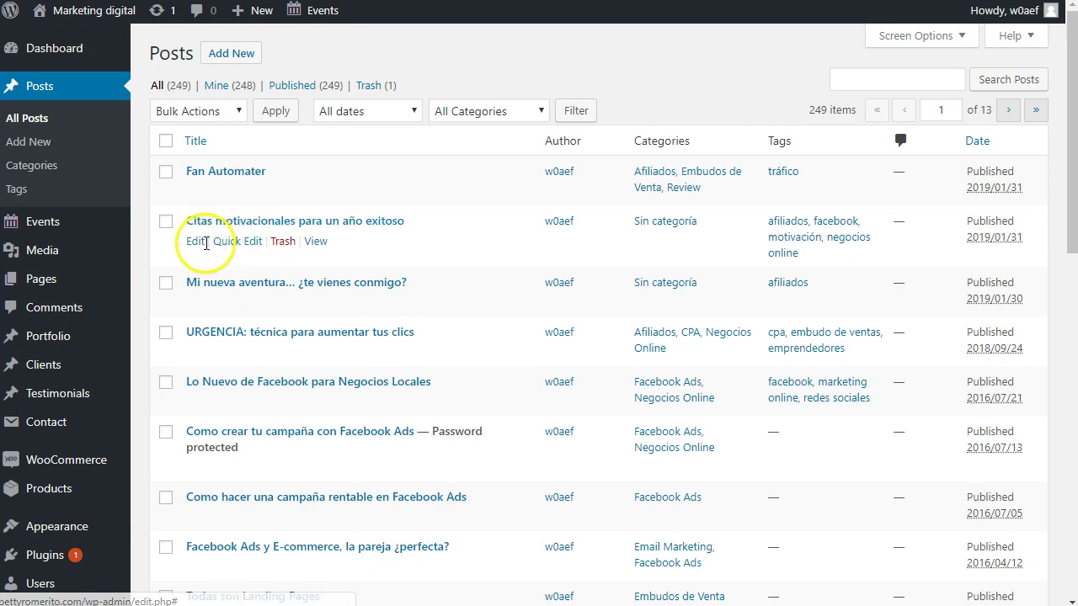
{"action": "left_click", "coordinate": [194, 243]}
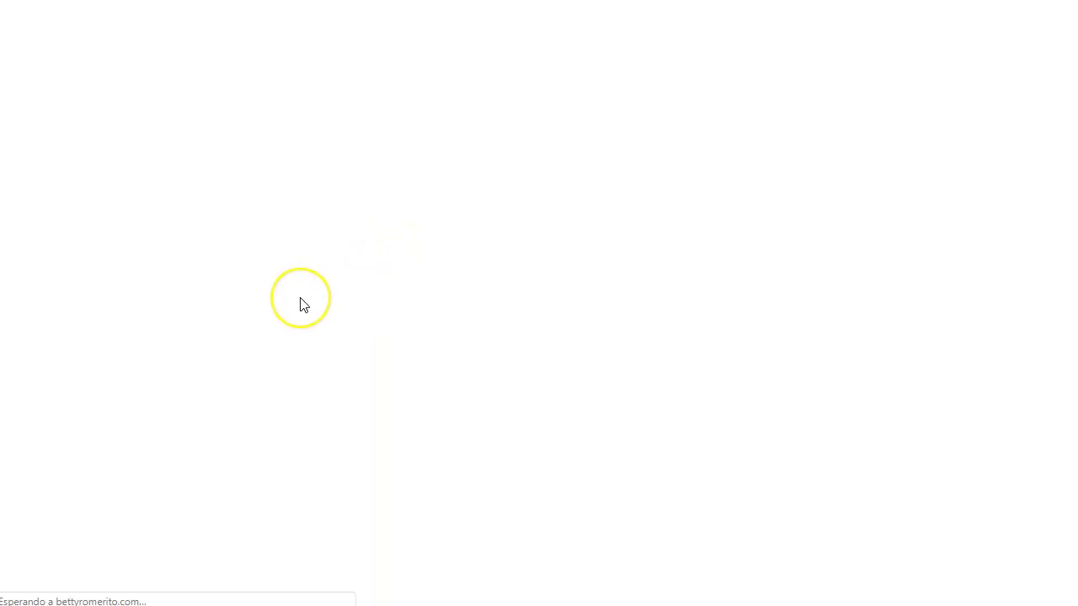
Find the Insert Script to <head> section below the post's content and place the cursor in its code field
{"action": "scroll", "coordinate": [250, 320], "scroll_direction": "down", "scroll_amount": 3}
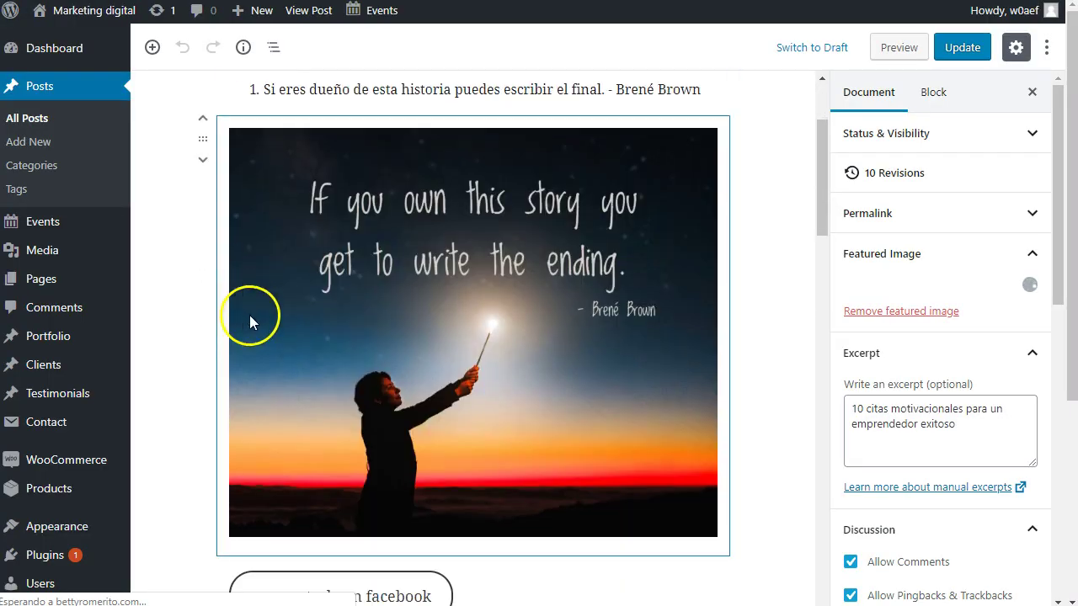
{"action": "scroll", "coordinate": [194, 151], "scroll_direction": "up", "scroll_amount": 3}
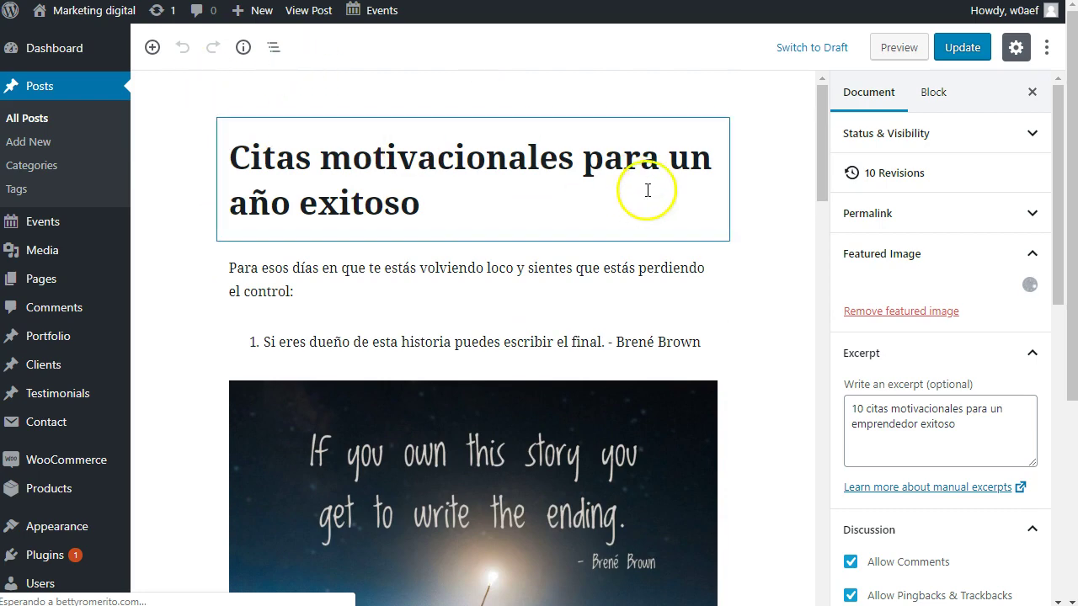
{"action": "scroll", "coordinate": [246, 328], "scroll_direction": "down", "scroll_amount": 1}
{"action": "scroll", "coordinate": [246, 329], "scroll_direction": "down", "scroll_amount": 20}
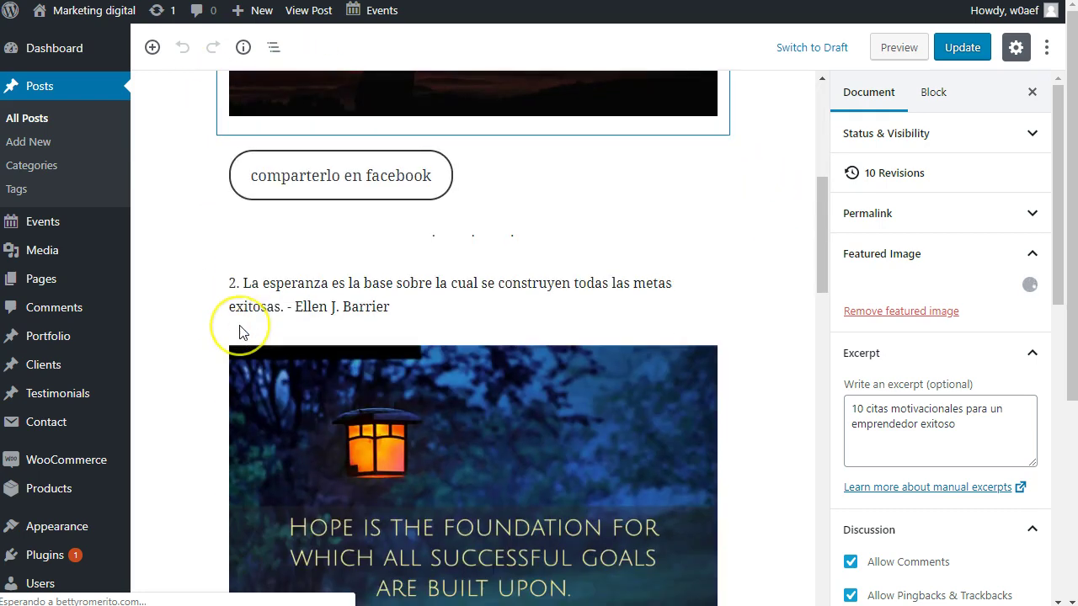
{"action": "scroll", "coordinate": [241, 332], "scroll_direction": "down", "scroll_amount": 15}
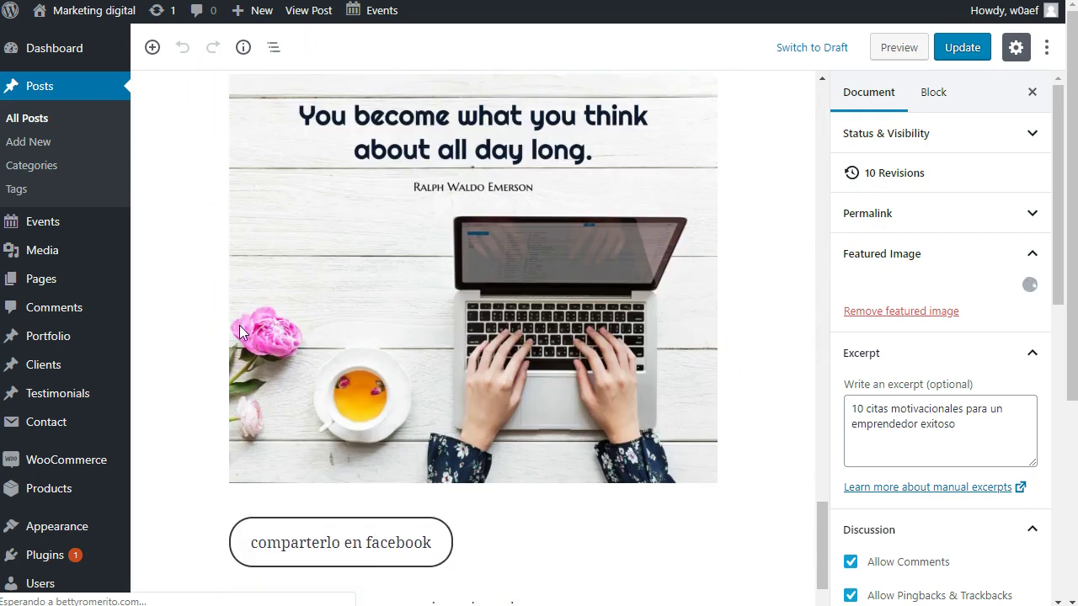
{"action": "scroll", "coordinate": [239, 328], "scroll_direction": "down", "scroll_amount": 20}
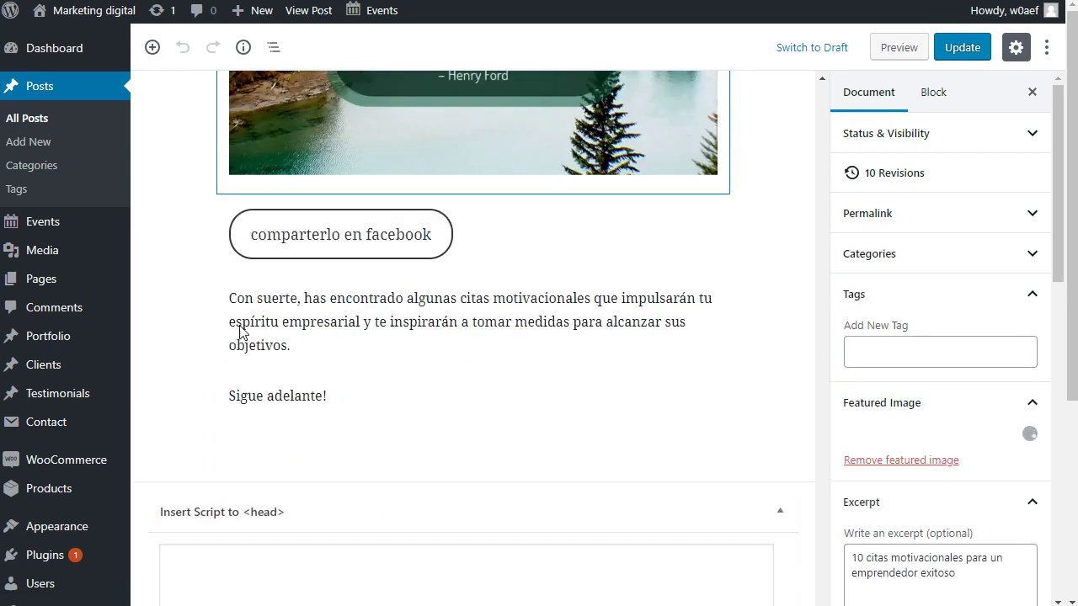
{"action": "scroll", "coordinate": [240, 326], "scroll_direction": "up", "scroll_amount": 3}
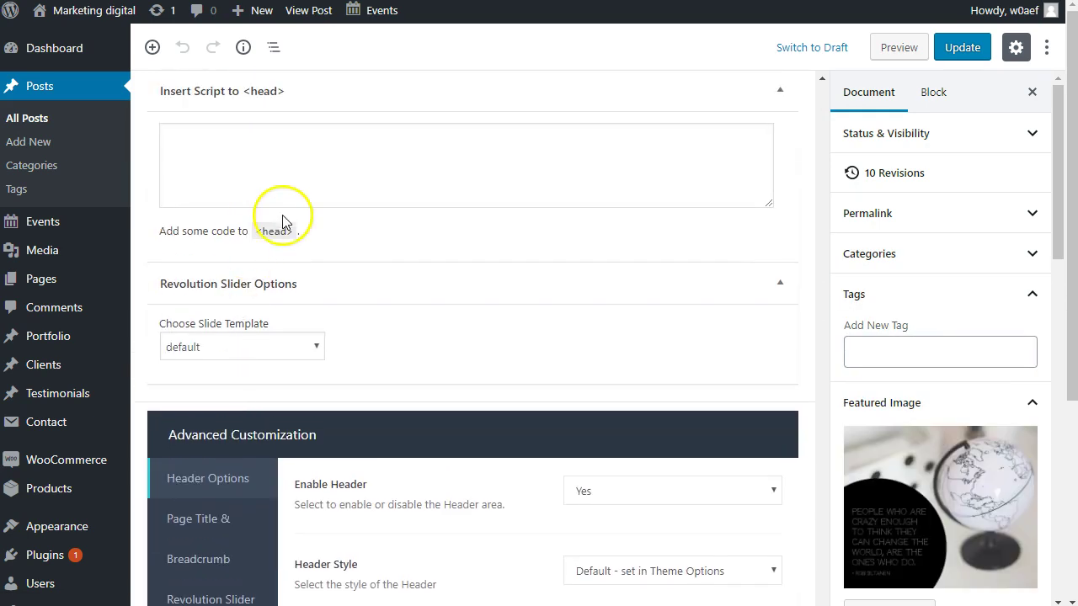
{"action": "left_click", "coordinate": [218, 158]}
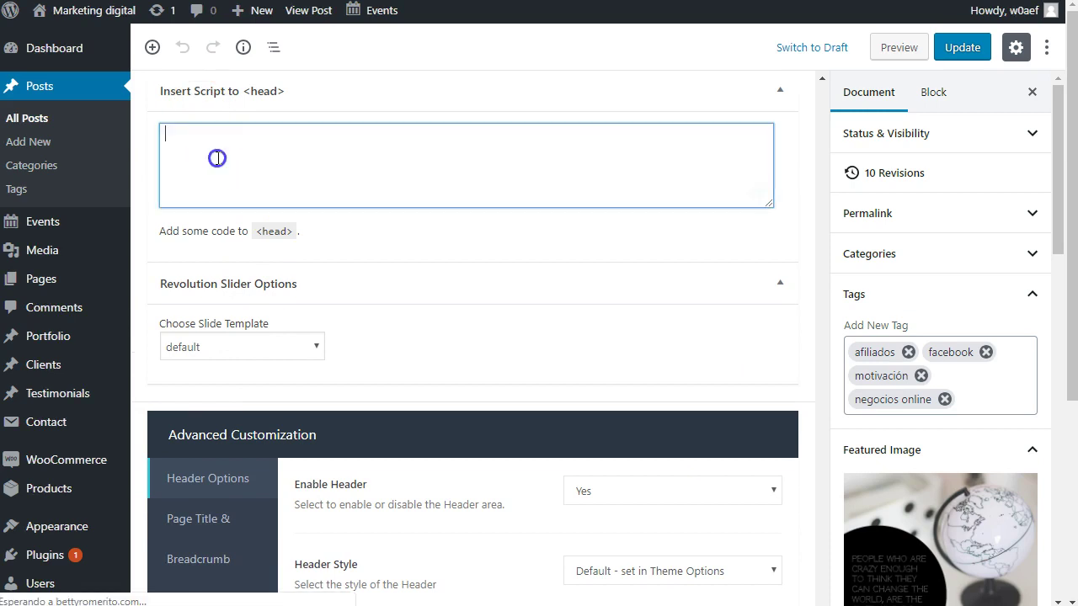
{"action": "scroll", "coordinate": [217, 157], "scroll_direction": "up", "scroll_amount": 1}
{"action": "left_click", "coordinate": [284, 216]}
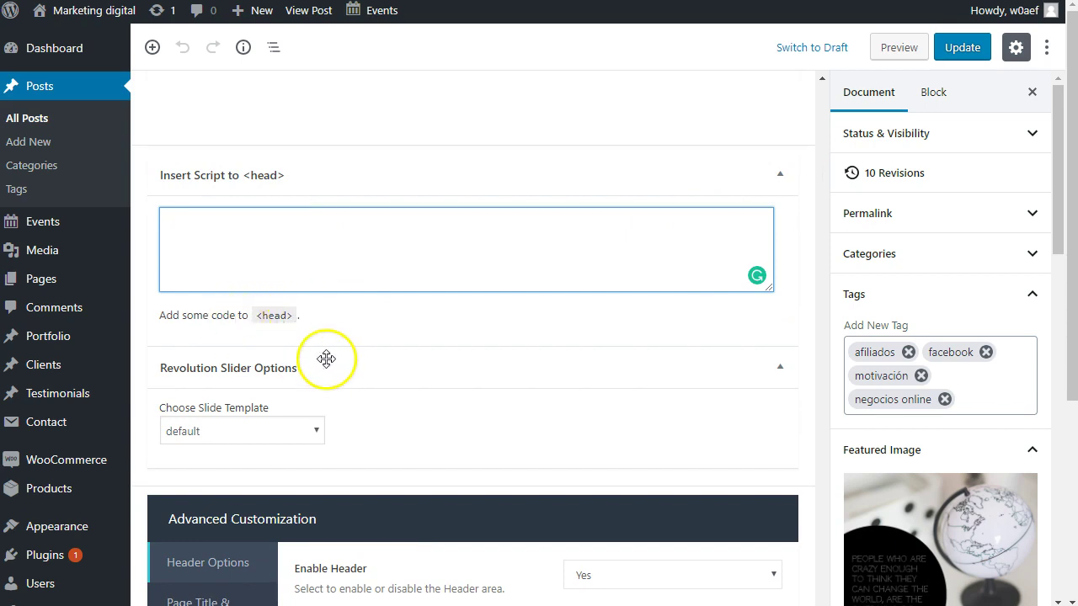
Look over the post's Advanced Customization header options, and go to the PixelYourSite dashboard
{"action": "scroll", "coordinate": [330, 362], "scroll_direction": "down", "scroll_amount": 2}
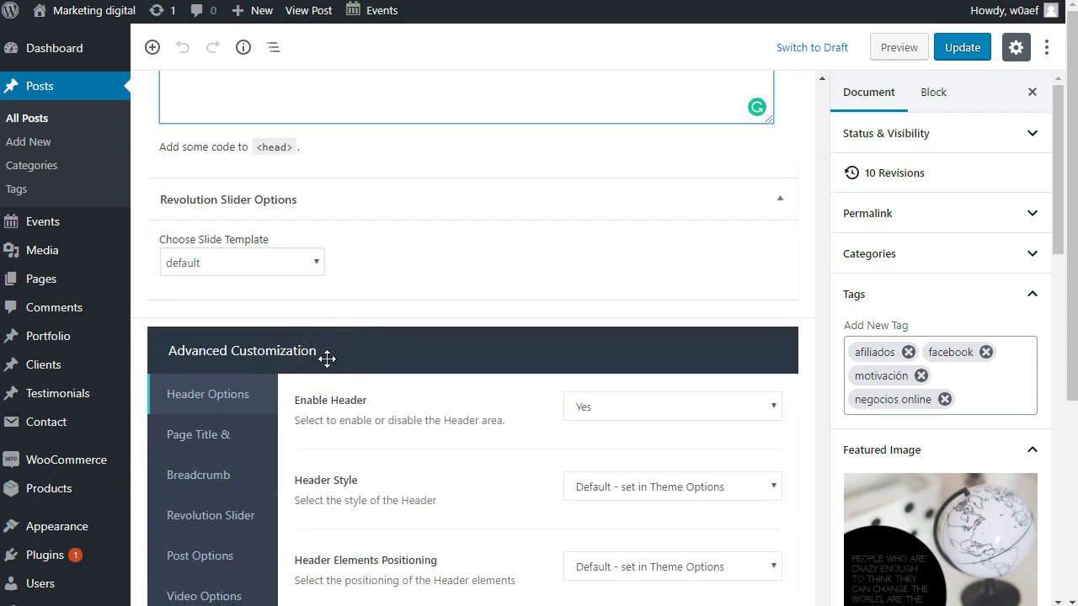
{"action": "scroll", "coordinate": [53, 476], "scroll_direction": "down", "scroll_amount": 3}
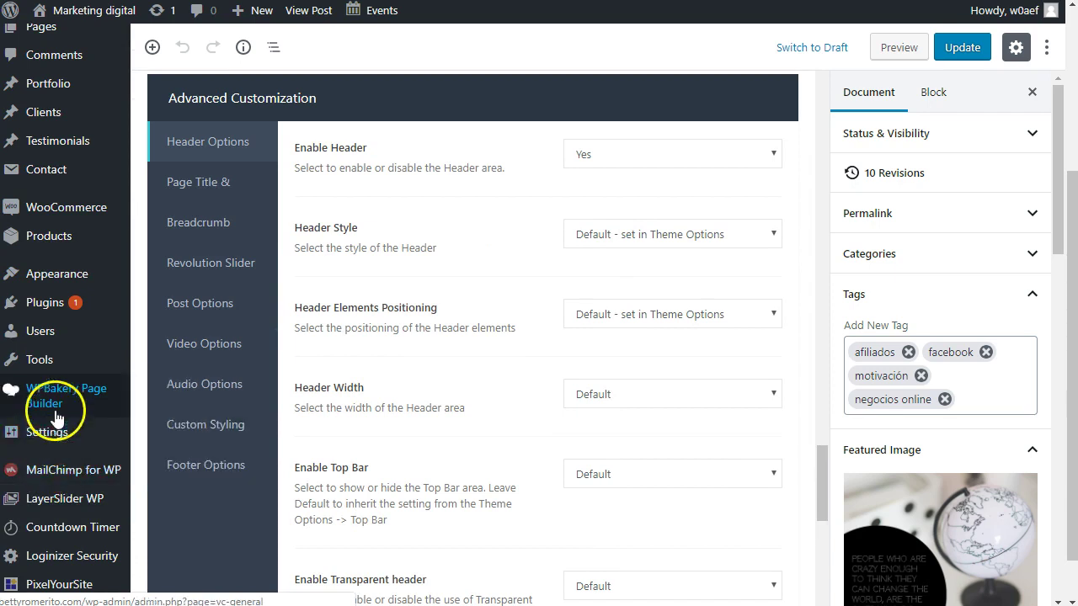
{"action": "scroll", "coordinate": [60, 469], "scroll_direction": "down", "scroll_amount": 1}
{"action": "mouse_move", "coordinate": [64, 531]}
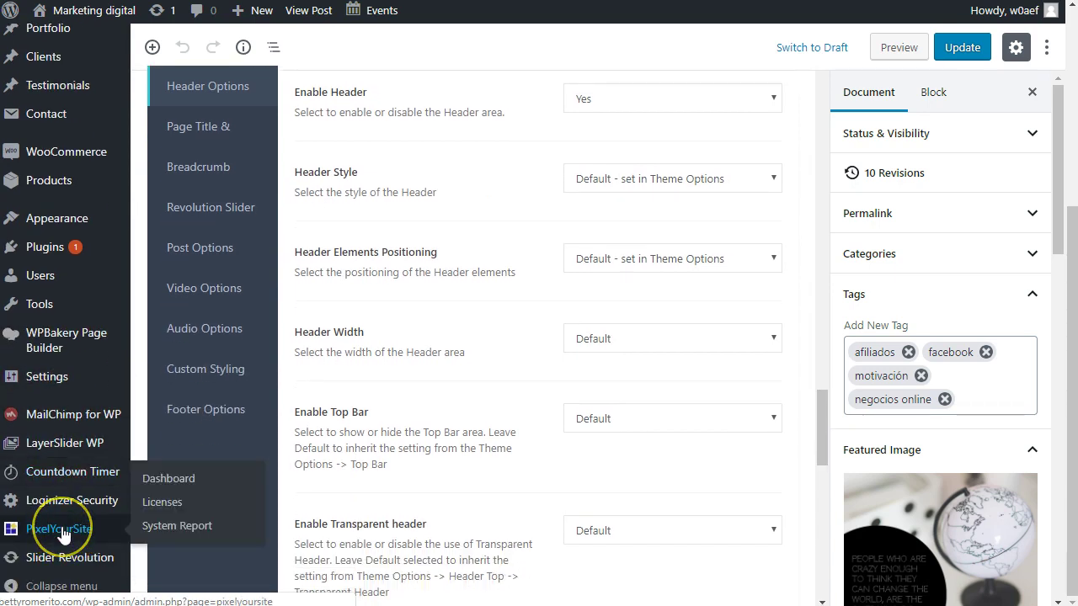
{"action": "left_click", "coordinate": [183, 486]}
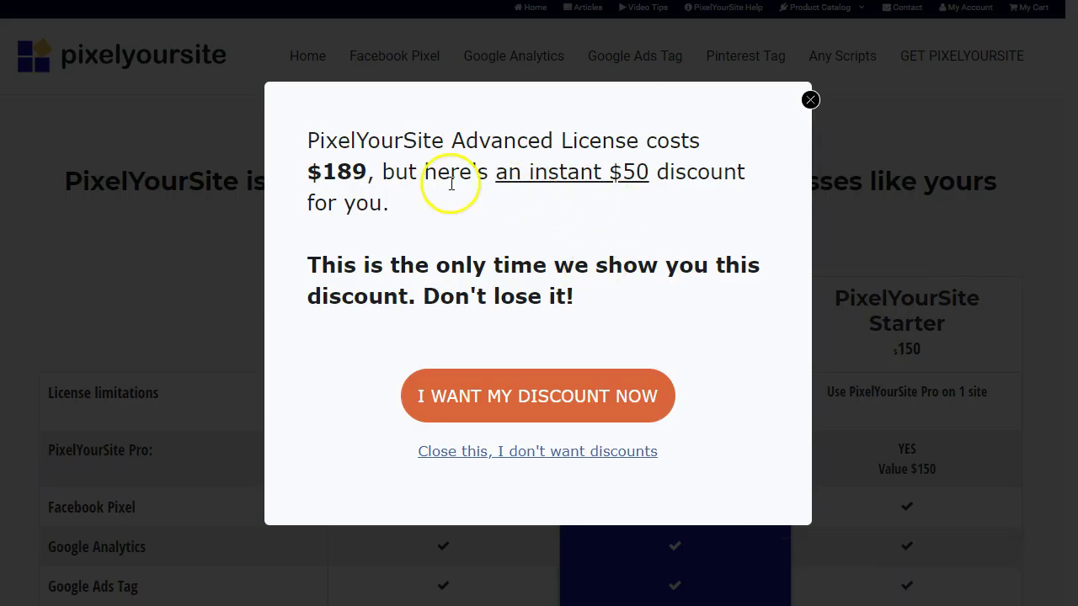
On the PixelYourSite website, highlight the instant $50 discount offer for the Advanced License and close the pop-up
{"action": "left_click_drag", "start_coordinate": [497, 172], "coordinate": [642, 166]}
{"action": "left_click", "coordinate": [640, 168]}
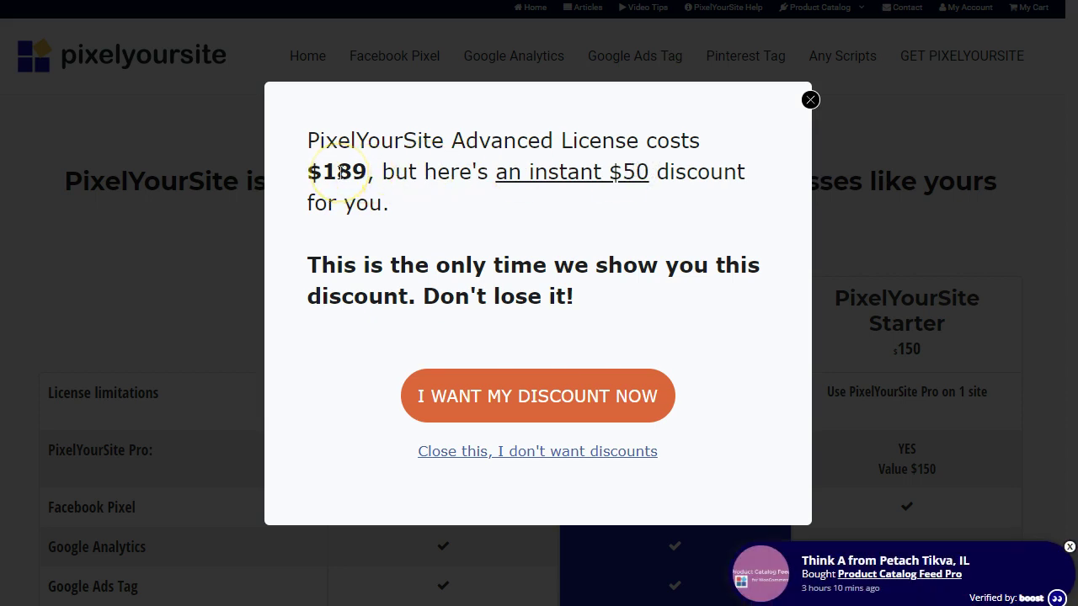
{"action": "left_click", "coordinate": [563, 189]}
{"action": "left_click", "coordinate": [809, 99]}
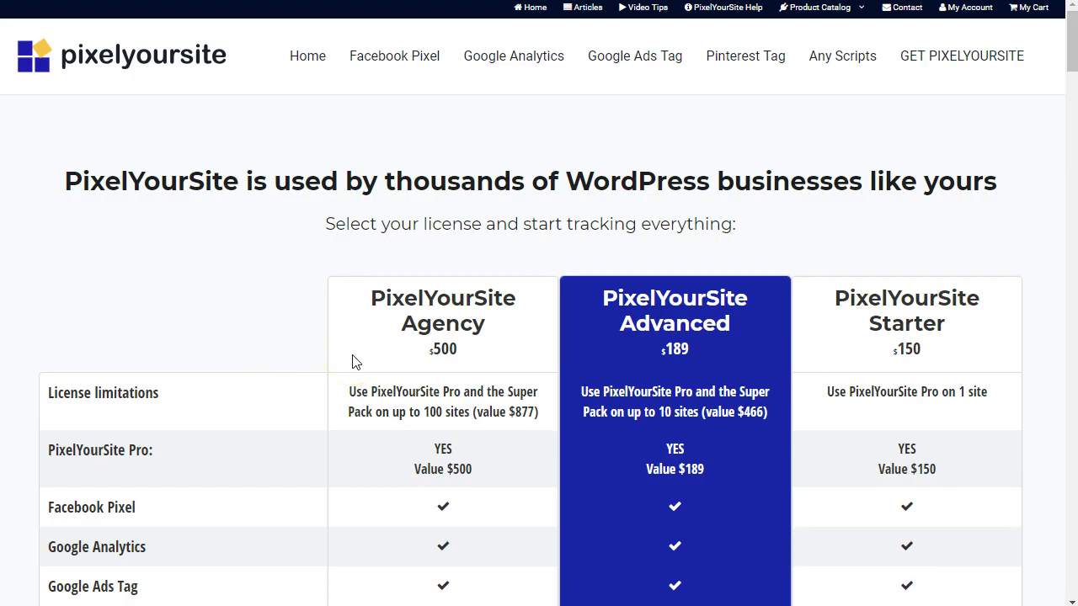
Look through the licence terms and customer testimonials on the PixelYourSite purchase page, and return to the licence comparison
{"action": "scroll", "coordinate": [353, 362], "scroll_direction": "down", "scroll_amount": 6}
{"action": "scroll", "coordinate": [353, 362], "scroll_direction": "down", "scroll_amount": 7}
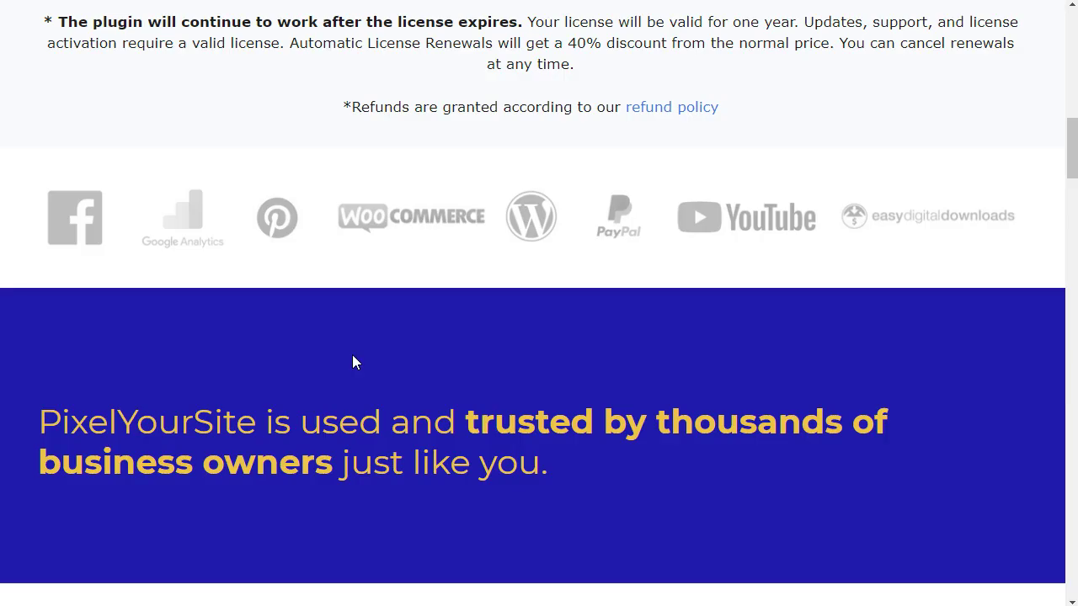
{"action": "scroll", "coordinate": [354, 362], "scroll_direction": "down", "scroll_amount": 3}
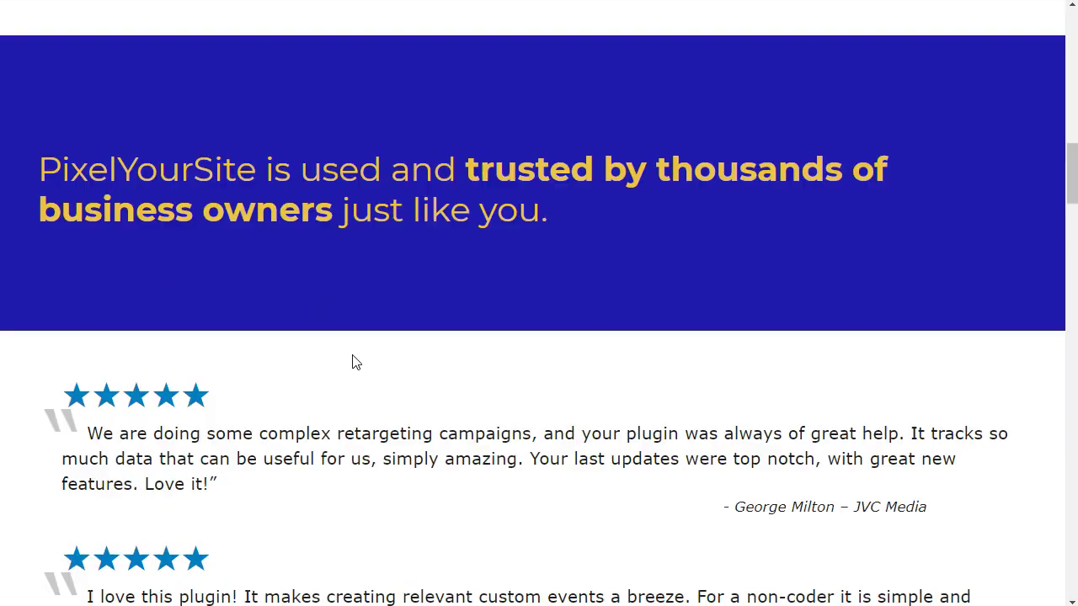
{"action": "scroll", "coordinate": [354, 362], "scroll_direction": "down", "scroll_amount": 3}
{"action": "scroll", "coordinate": [353, 362], "scroll_direction": "up", "scroll_amount": 7}
{"action": "scroll", "coordinate": [354, 362], "scroll_direction": "up", "scroll_amount": 13}
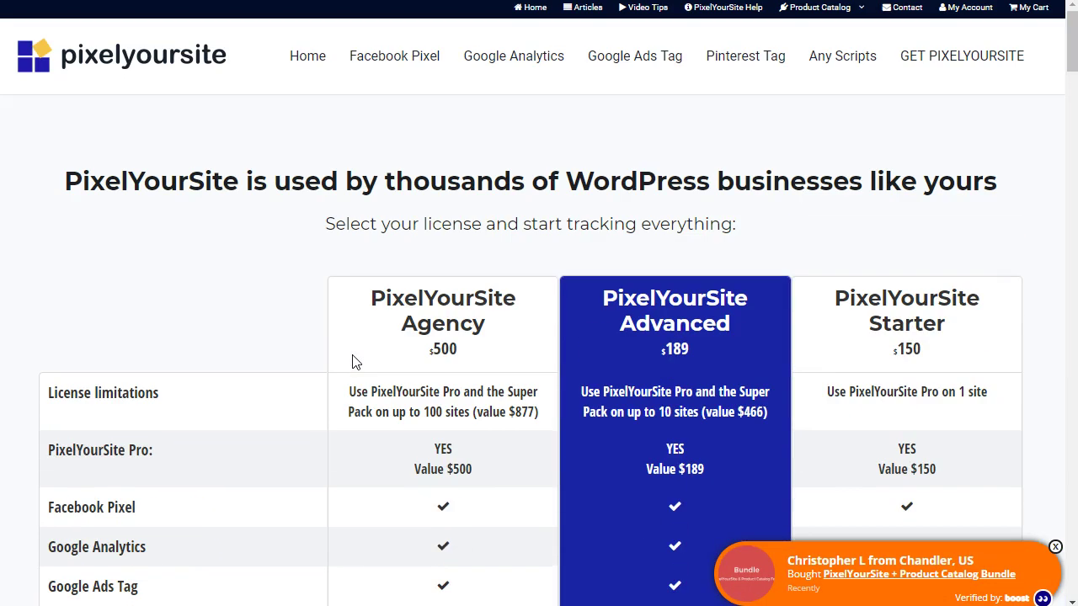
{"action": "left_click", "coordinate": [327, 354]}
{"action": "left_click", "coordinate": [556, 220]}
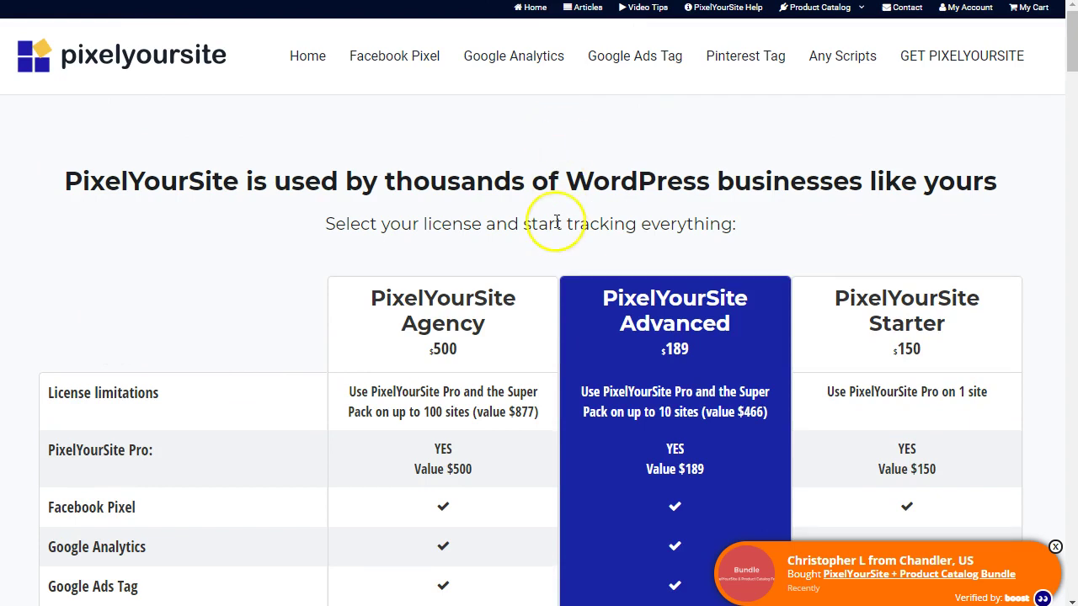